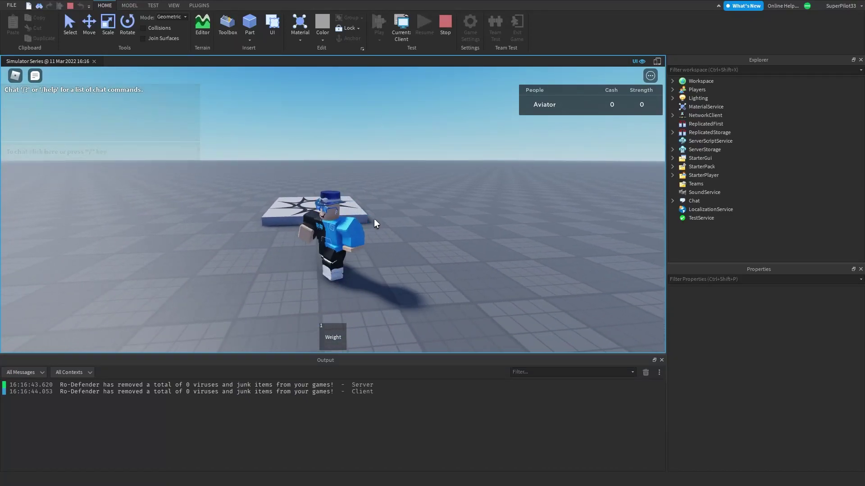
- Walk the character around and across the spawn platform in the running playtest
key(a)
key(w)
key(d)
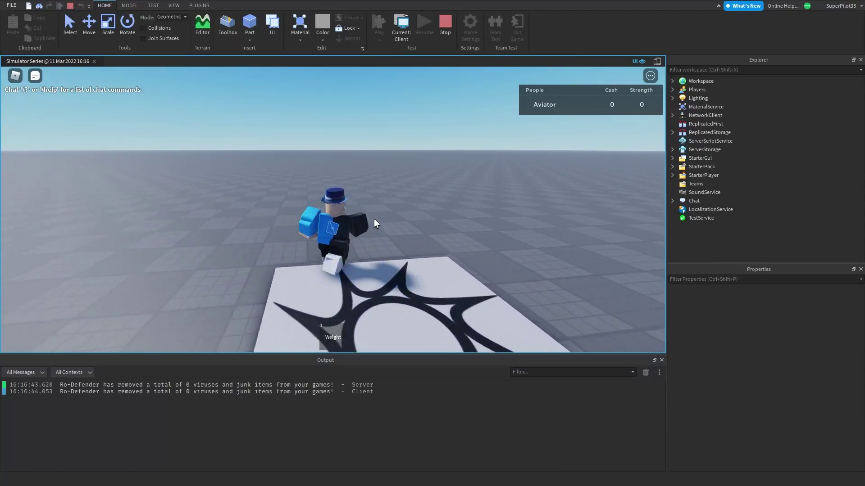
key(s)
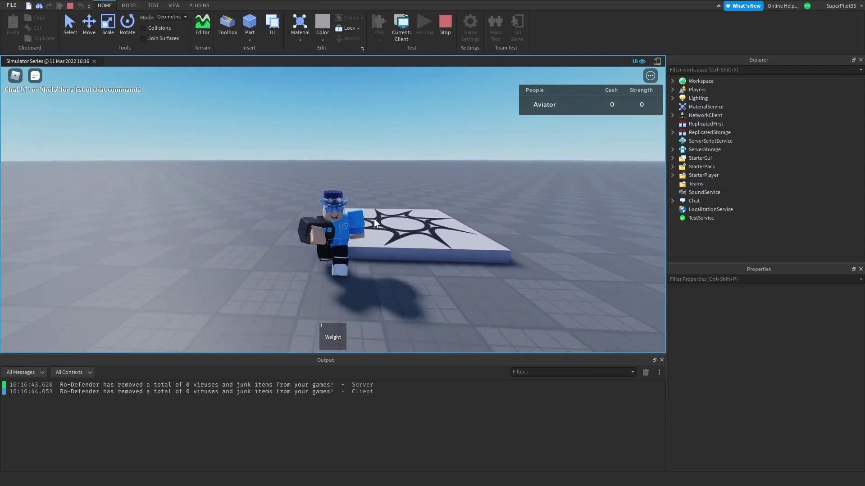
key(w)
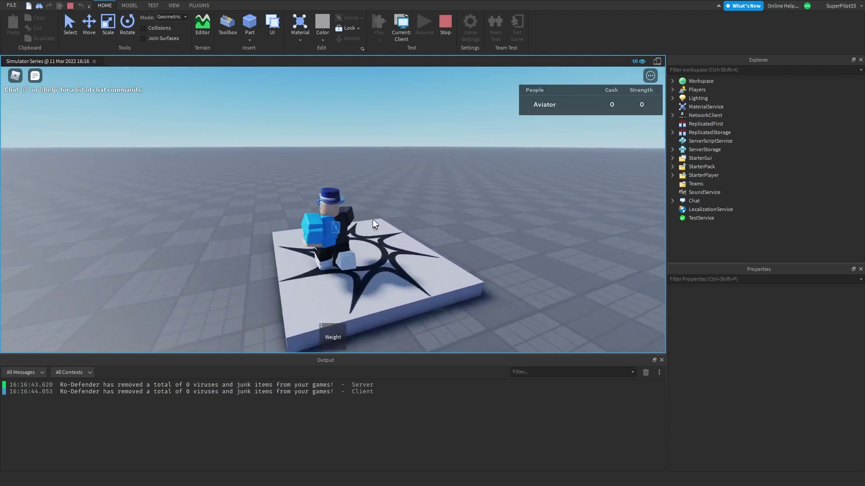
key(a)
- Equip the Weight tool and use it repeatedly while moving around to build up the player's Strength stat
key(1)
click(436, 150)
key(s)
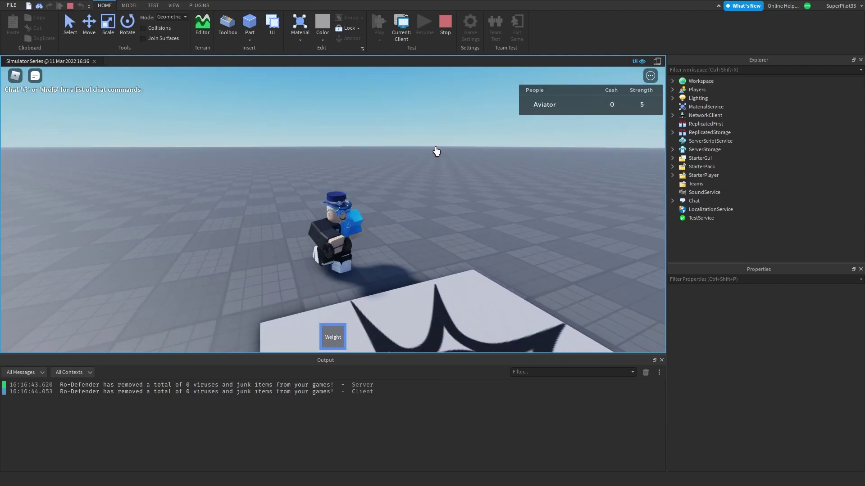
key(a)
click(440, 149)
key(w)
key(d)
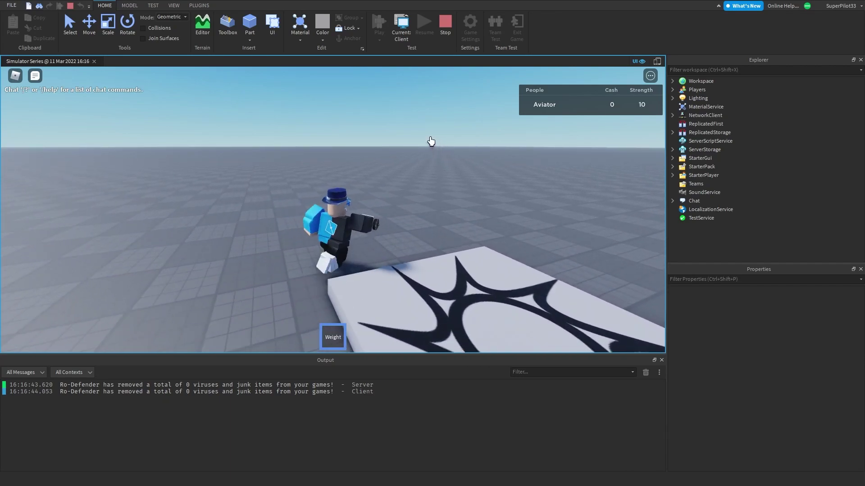
key(w)
click(414, 144)
key(s)
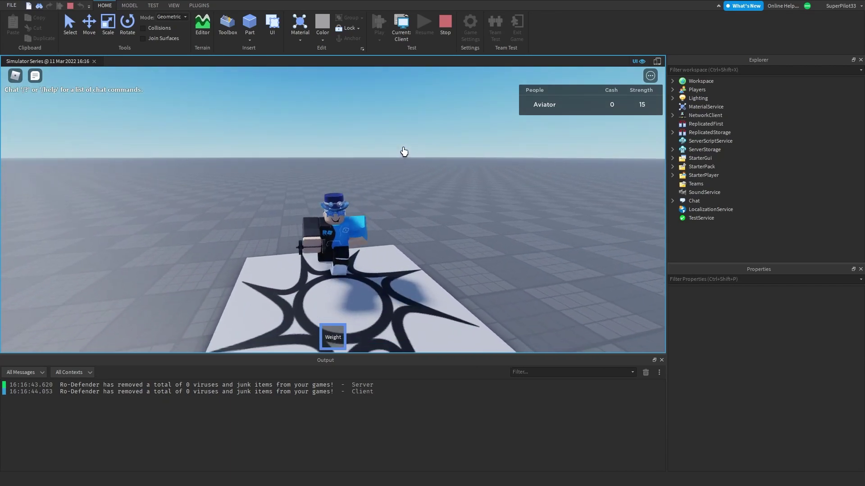
key(s)
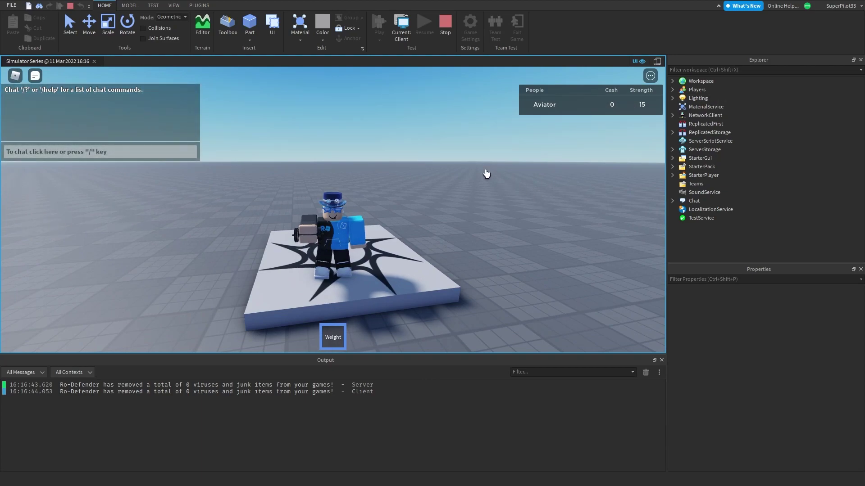
click(464, 216)
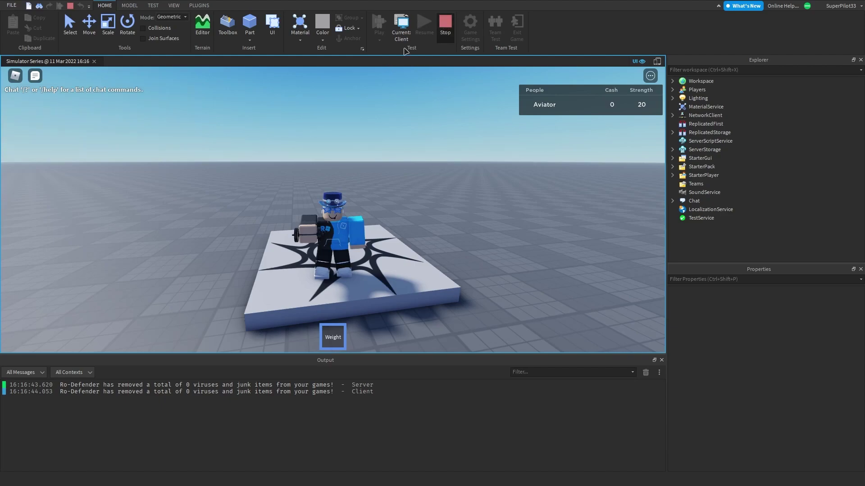
- Restart the playtest to check whether the Strength stat is kept between sessions, and end it
click(445, 24)
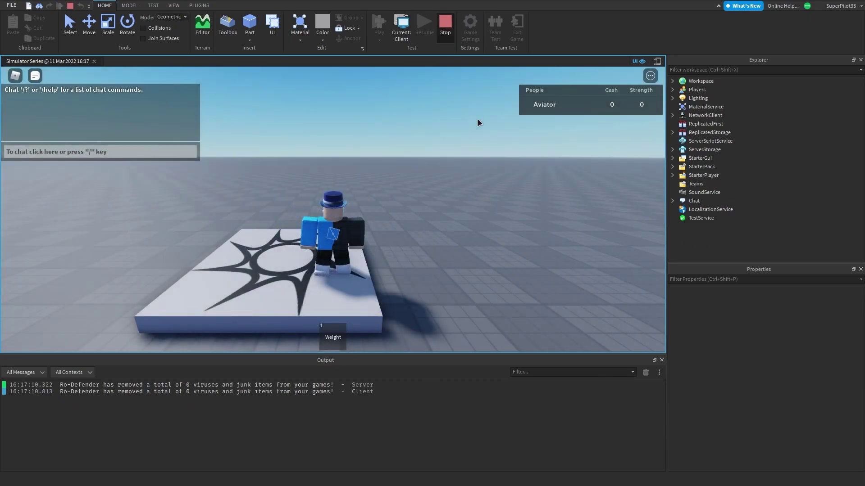
key(shift+F5)
- Add a script inside the leaderstats script in ServerScriptService and name it SaveStats
click(723, 192)
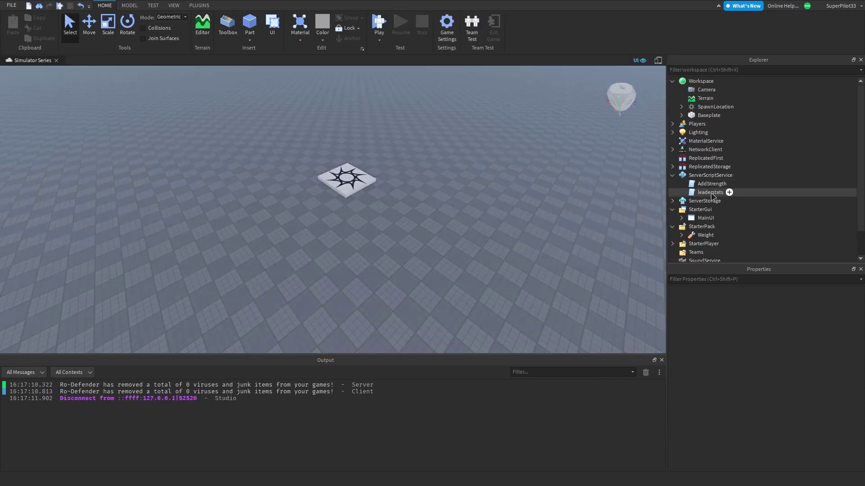
click(729, 192)
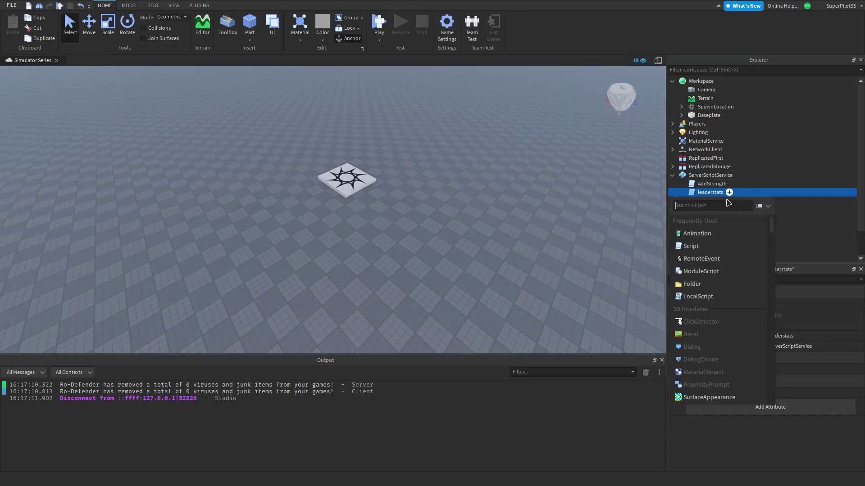
click(701, 246)
key(F2)
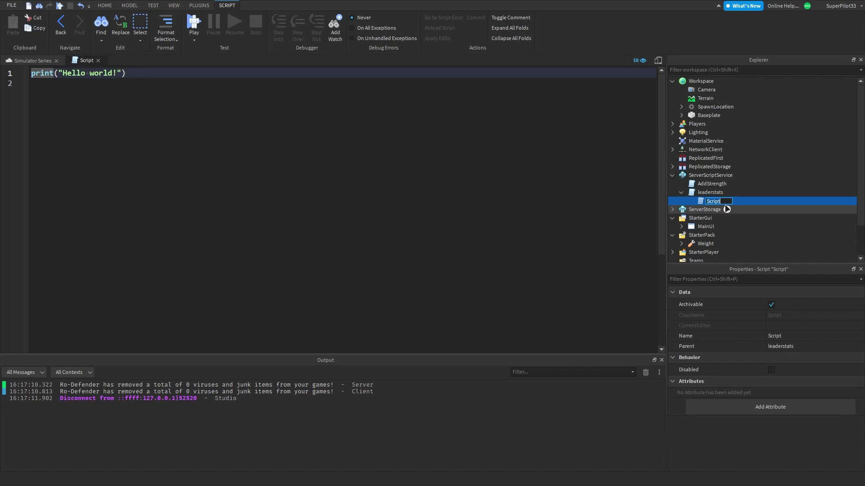
text(SaveStats)
key(Return)
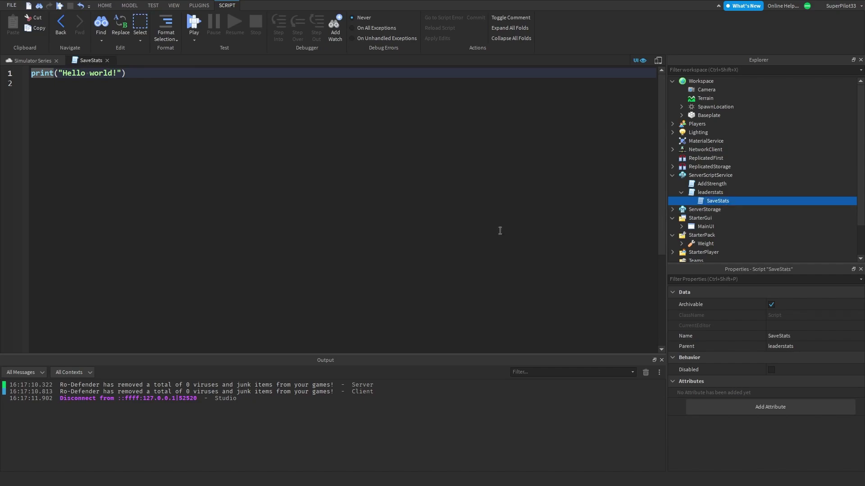
- Clear the default code from the SaveStats script
click(469, 226)
key(ctrl+a)
key(BackSpace)
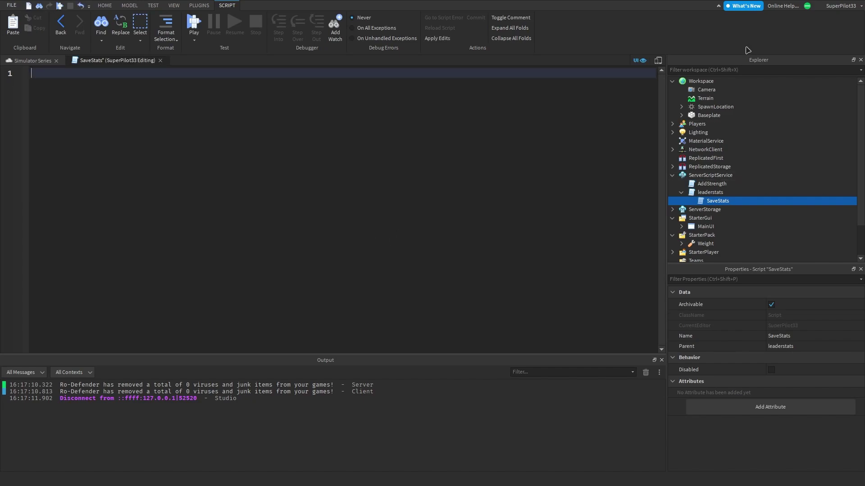
- Hide the Explorer and Properties windows and show them again
click(174, 5)
click(17, 26)
click(35, 28)
click(19, 27)
click(40, 28)
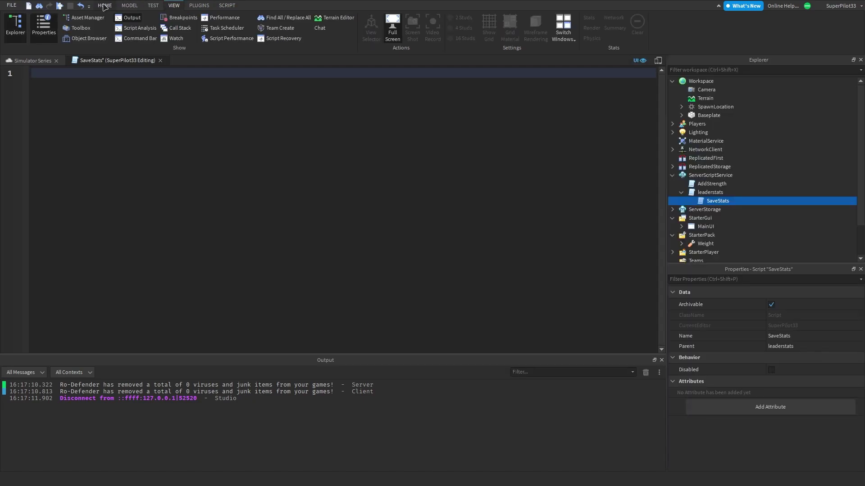
click(104, 6)
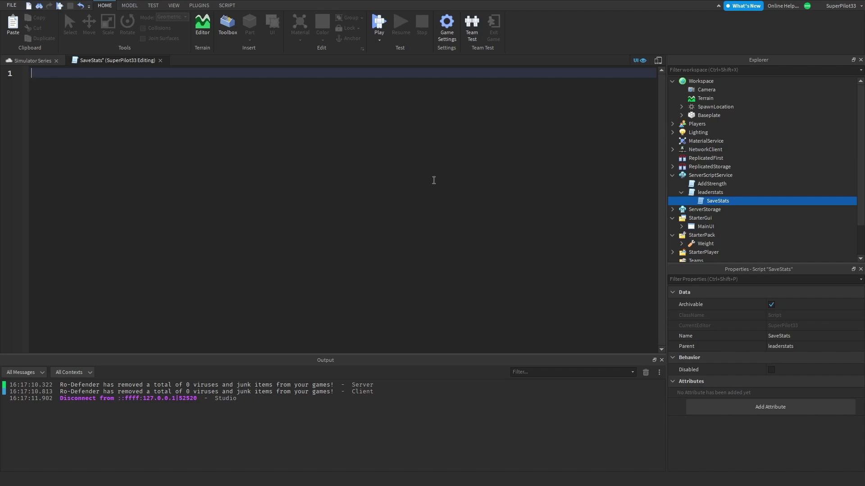
- Paste the DataStoreService code that loads and saves leaderstats through the SaveLeaderstats data store into SaveStats, and close the script
text(local Players = game:GetService("Players") local DataStoreService = game:GetService("DataStoreService") local Saver = DataStoreService:GetDataStore("SaveLeaderstats")  Players.PlayerAdded:Connect(function(player) 	local Data = nil 	local success, errormessage = pcall(function() 		Data = Saver:GetAsync(tostring(player.UserId)) 	end)  	if success then 		if Data then 			for i, v in pairs(Data) do 				player:WaitForChild("leaderstats"):WaitForChild(i).Value = v 			end 		end 	else 		error(errormessage) 	end end)  local function Save(player) 	local SavedData = {} 	for _, v in pairs(player.leaderstats:GetChildren()) do 		SavedData[v.Name] = v.Value 	end  	local success, errormessage = pcall(function() 		Saver:SetAsync(tostring(player.UserId), SavedData) 	end) 	if not success then 		error(errormessage) 	end end  Players.PlayerRemoving:Connect(Save)  game:BindToClose(function() 	for _, v in pairs(Players:GetPlayers()) do 		Save(v) 	end end))
scroll(399, 177, up, 5)
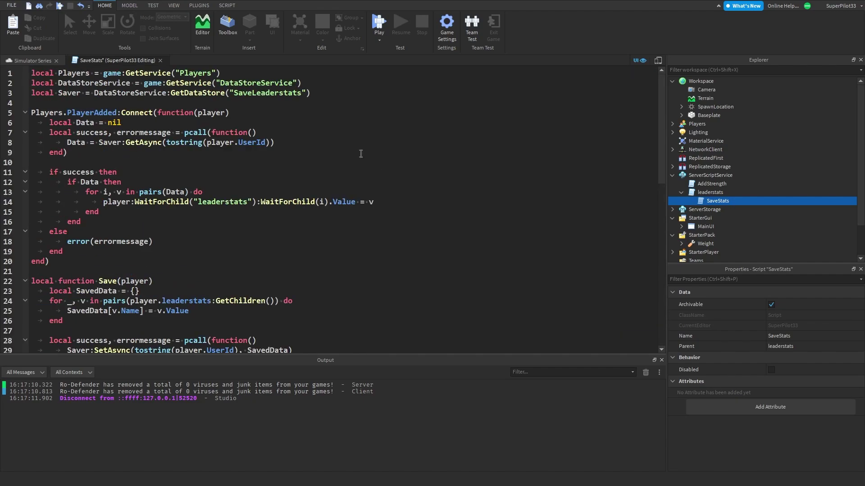
key(ctrl+w)
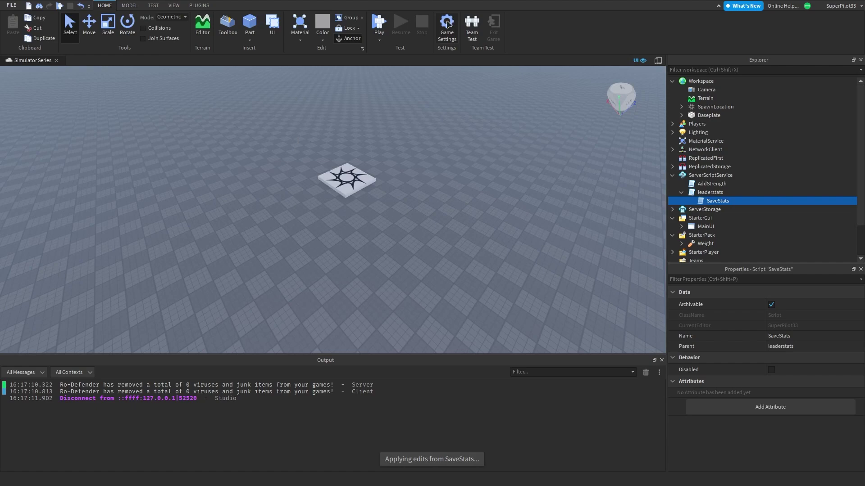
- Turn off Enable Studio Access to API Services in the game's security settings and save
click(446, 26)
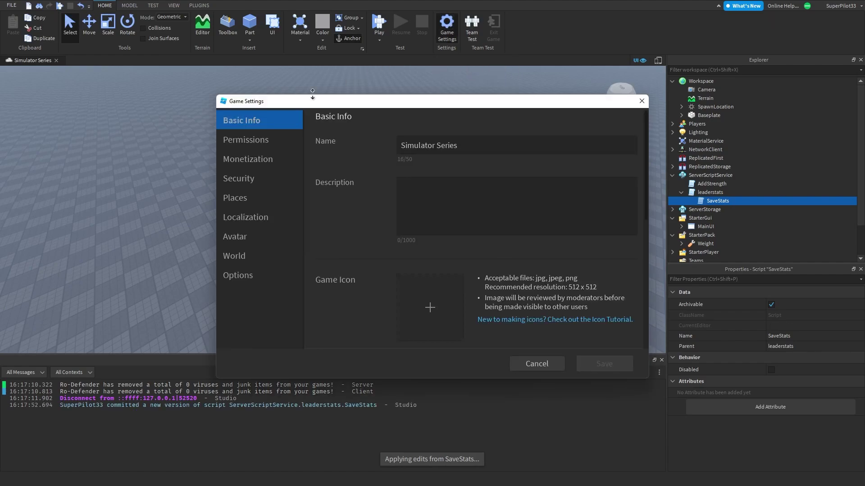
click(280, 184)
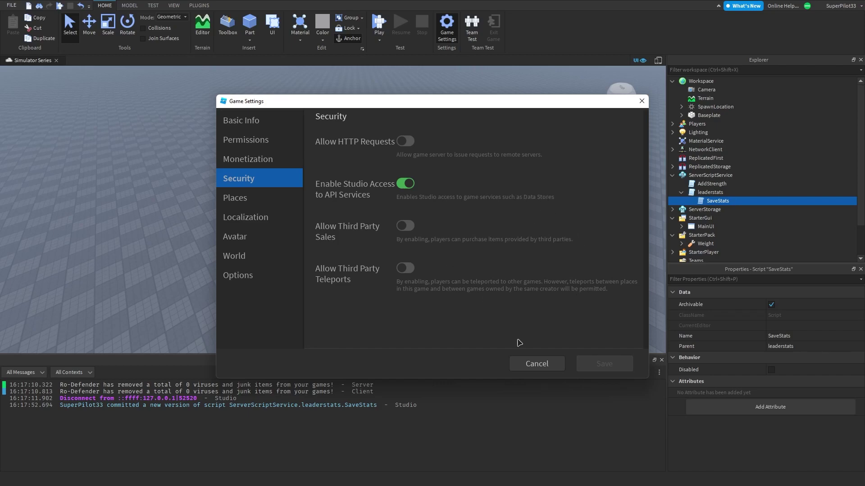
click(404, 184)
click(401, 185)
click(408, 186)
click(604, 363)
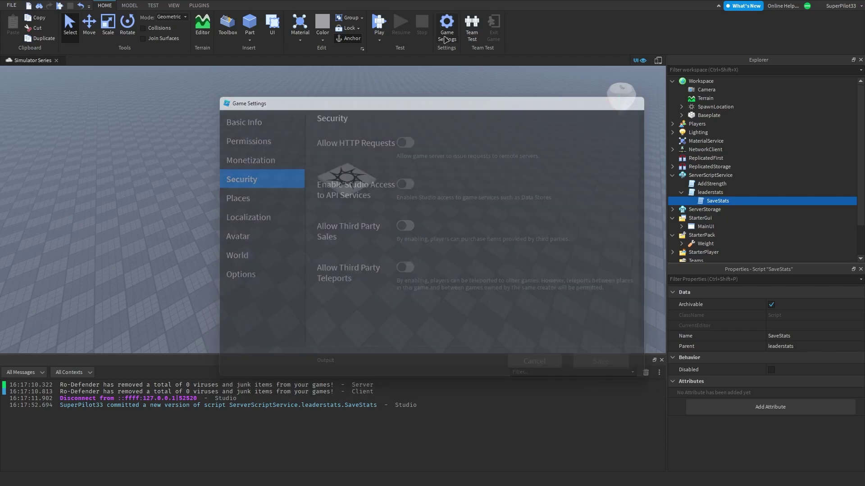
- Turn on Enable Studio Access to API Services in the game's security settings and save the change
click(447, 28)
click(237, 178)
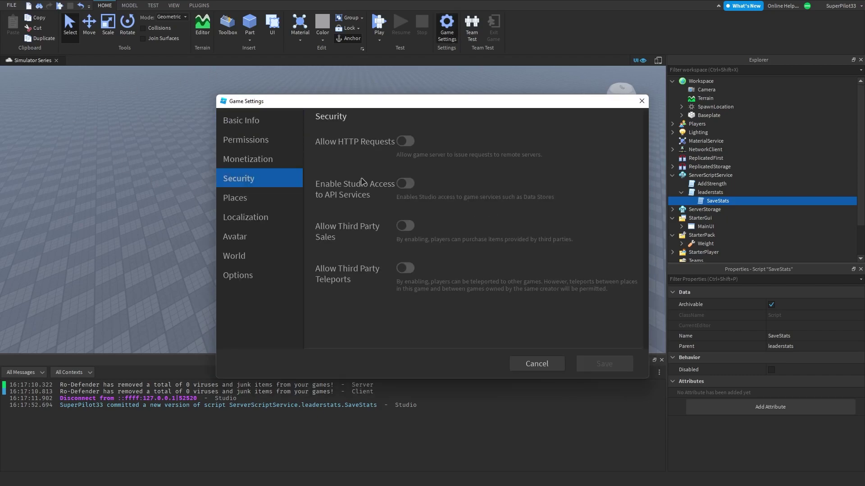
click(406, 184)
click(604, 364)
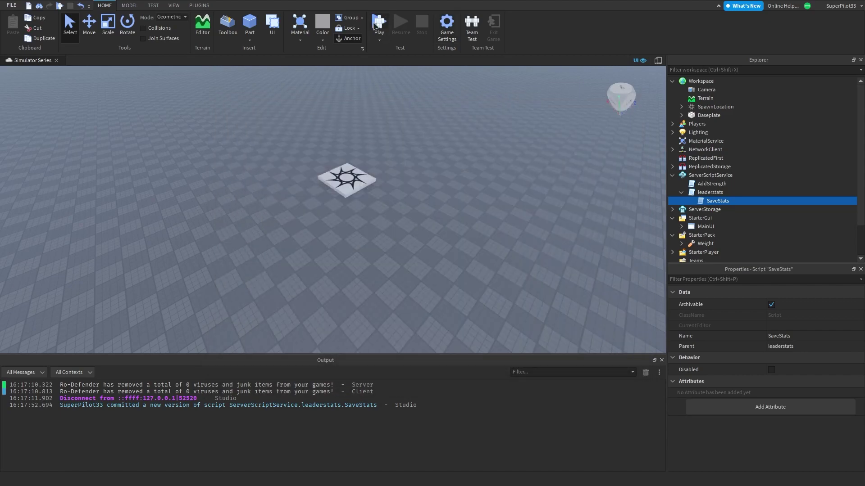
- Run a playtest, gain Strength by using the Weight tool while moving around, and stop the test
click(378, 23)
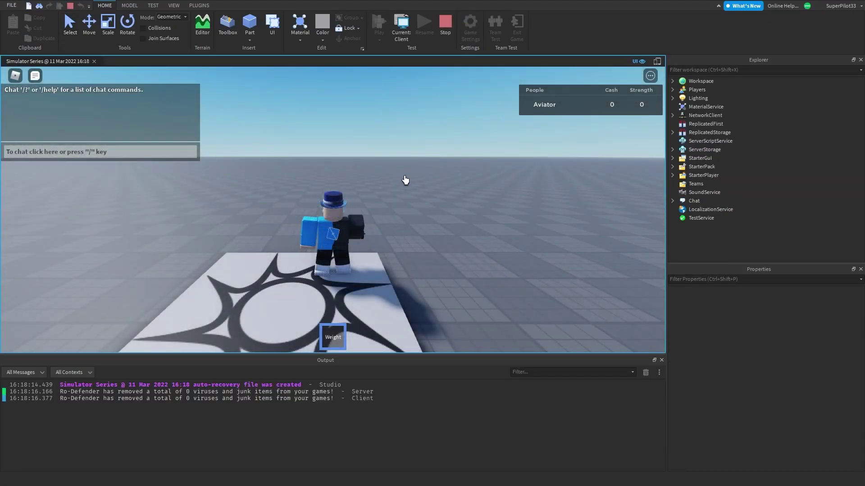
key(1)
key(s)
click(369, 179)
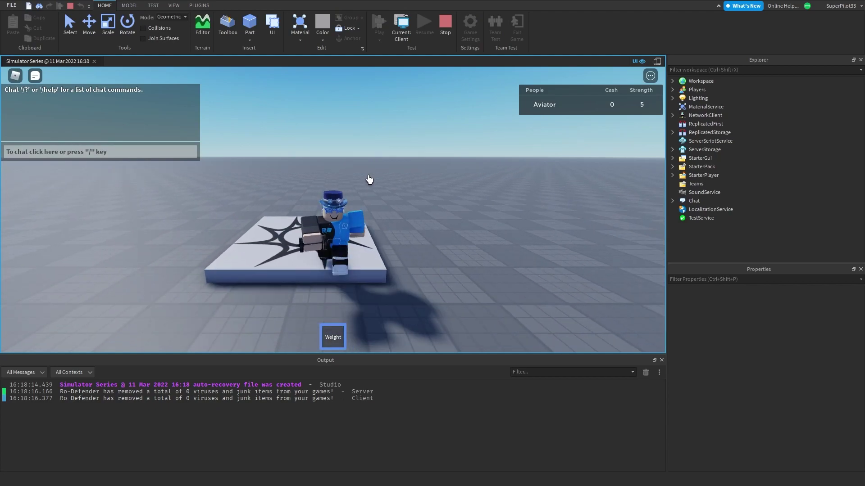
click(369, 180)
key(w)
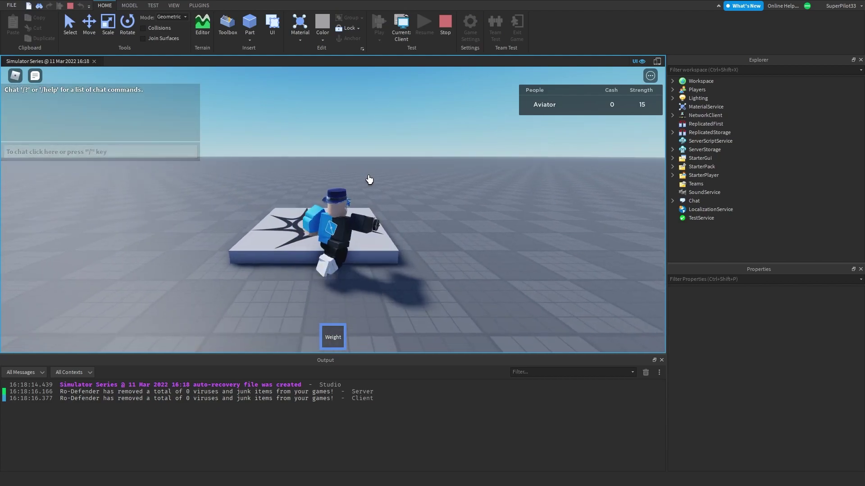
key(a)
key(w)
click(369, 179)
key(d)
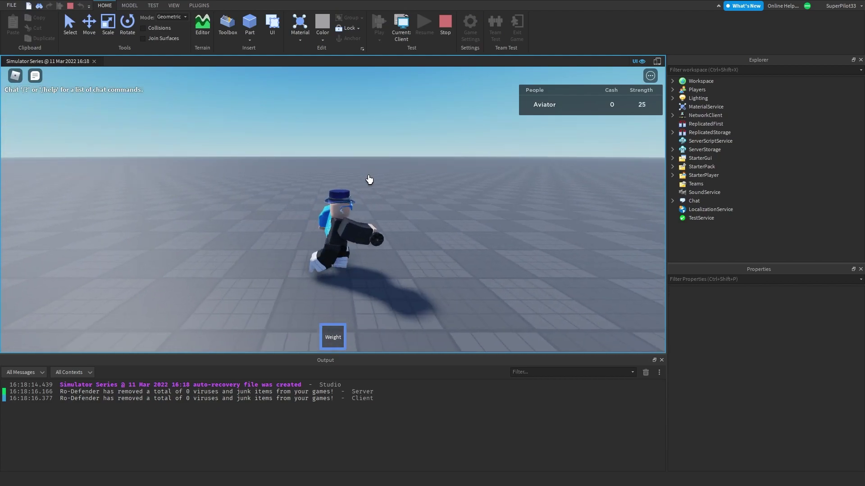
click(370, 179)
key(s)
click(446, 29)
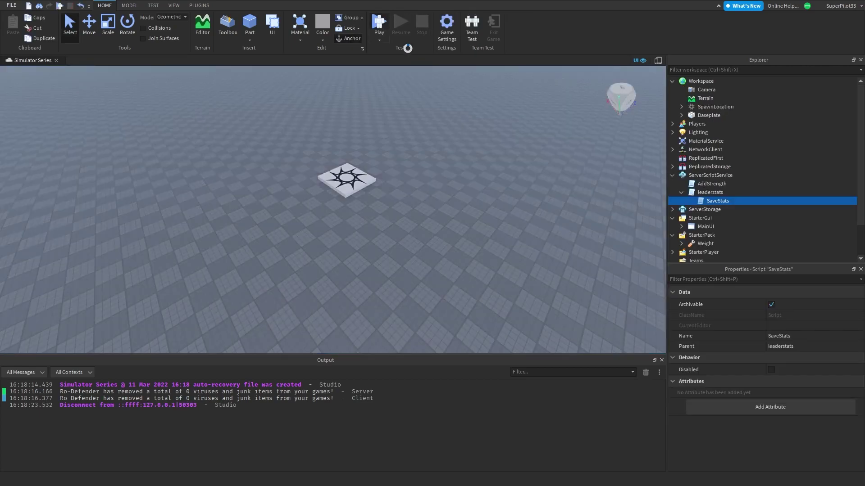
- Run the game again to check the saved Strength, use the Weight once, and end the playtest
key(F5)
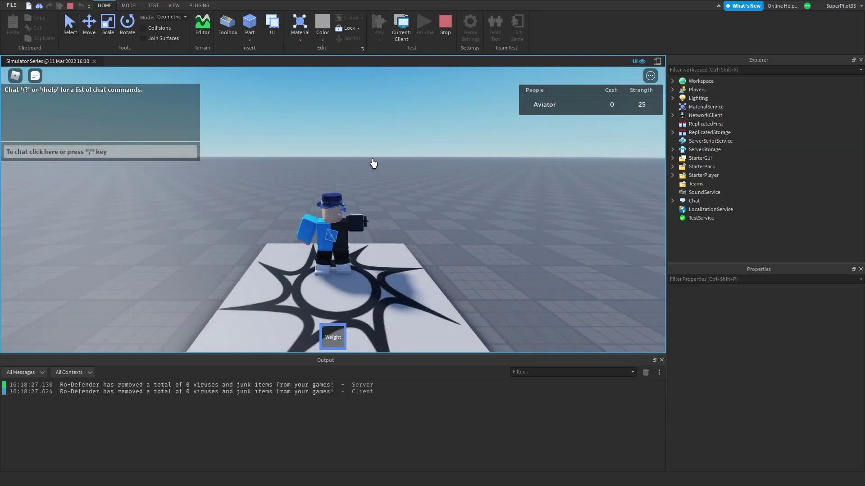
click(373, 163)
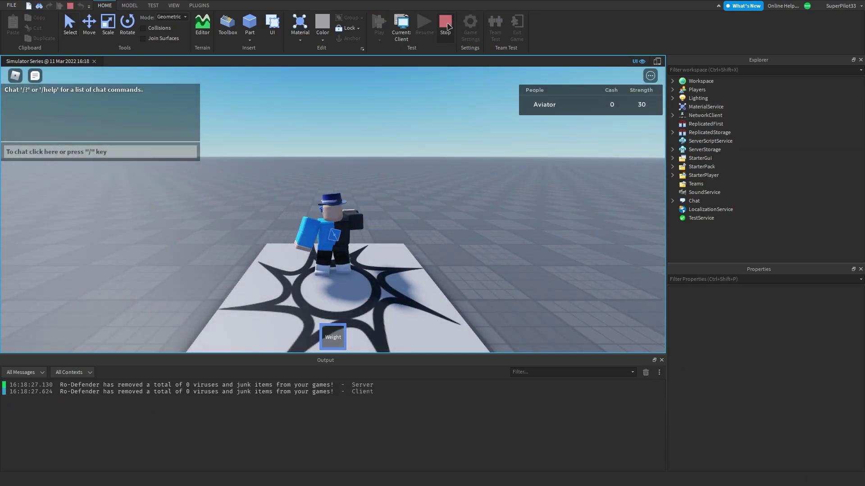
key(shift+F5)
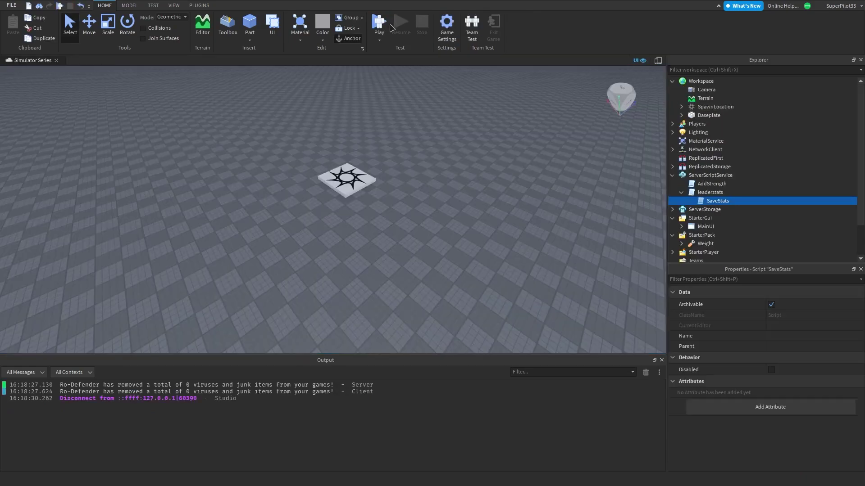
- Start another playtest to verify that the latest Strength value loads, and stop it
click(381, 23)
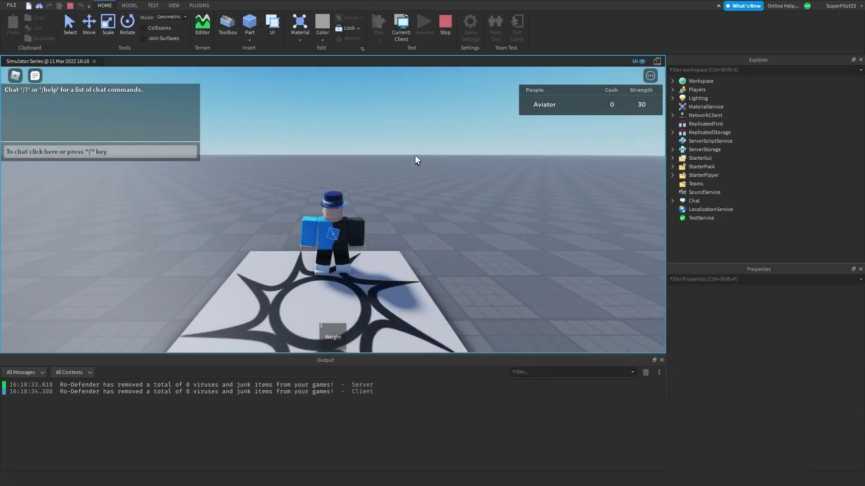
key(s)
click(447, 26)
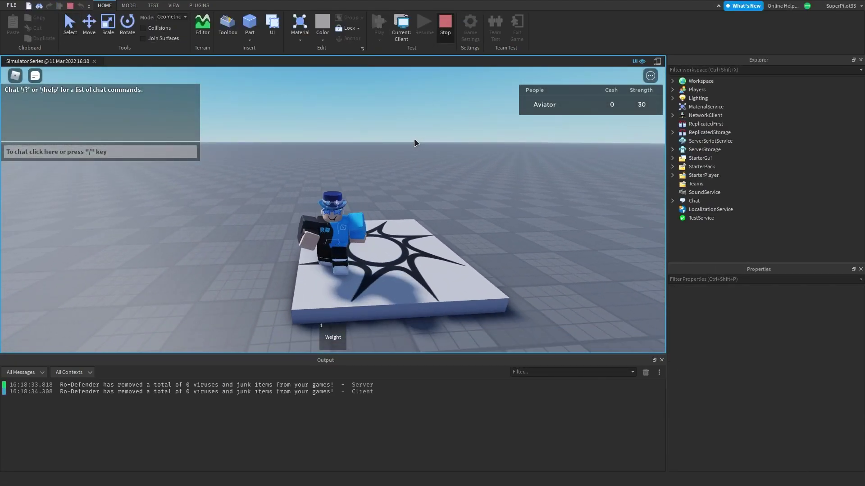
key(shift+F5)
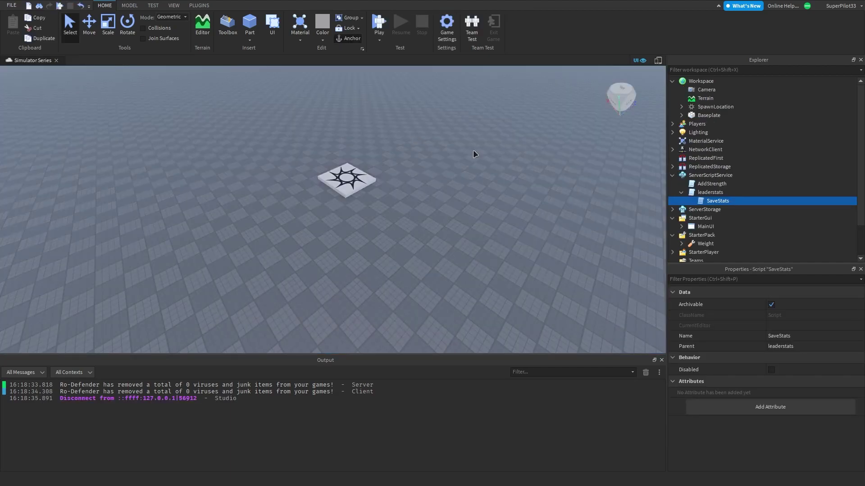
- Open the SaveStats script and review its loading and saving code
double_click(706, 201)
click(523, 174)
scroll(389, 163, down, 4)
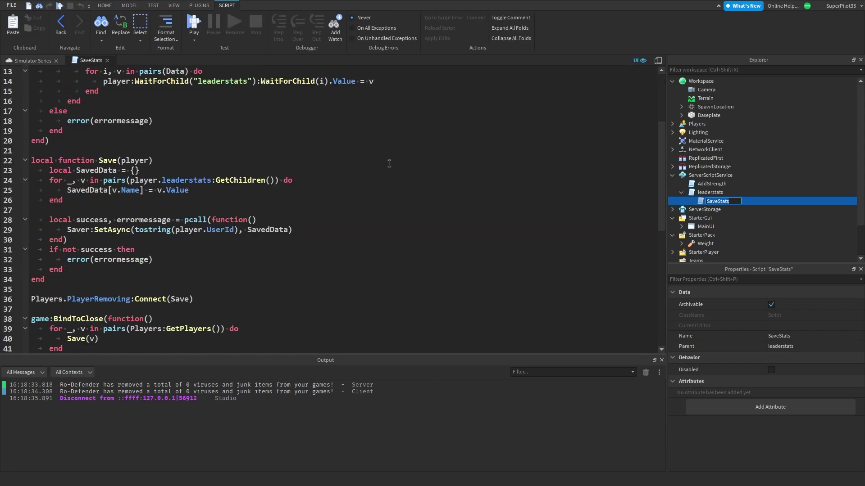
- Close the SaveStats script and collapse the leaderstats script in the Explorer tree
click(389, 164)
click(107, 60)
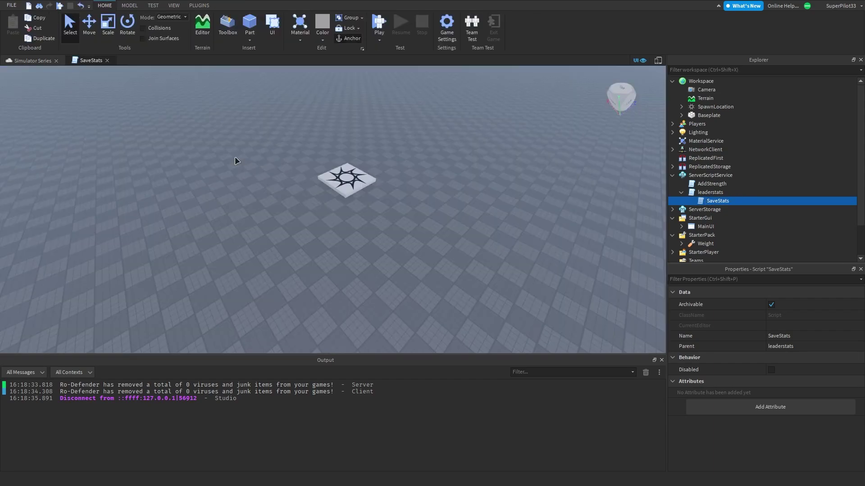
click(379, 144)
right_drag(378, 144, 359, 144)
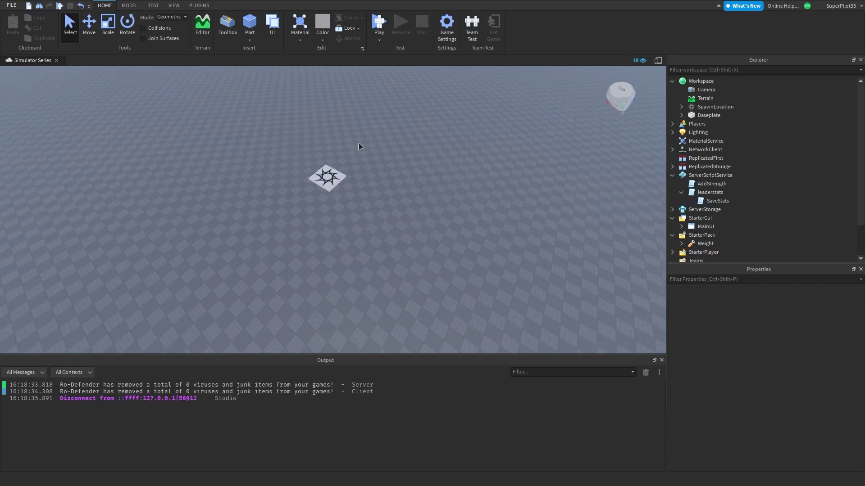
scroll(379, 148, up, 3)
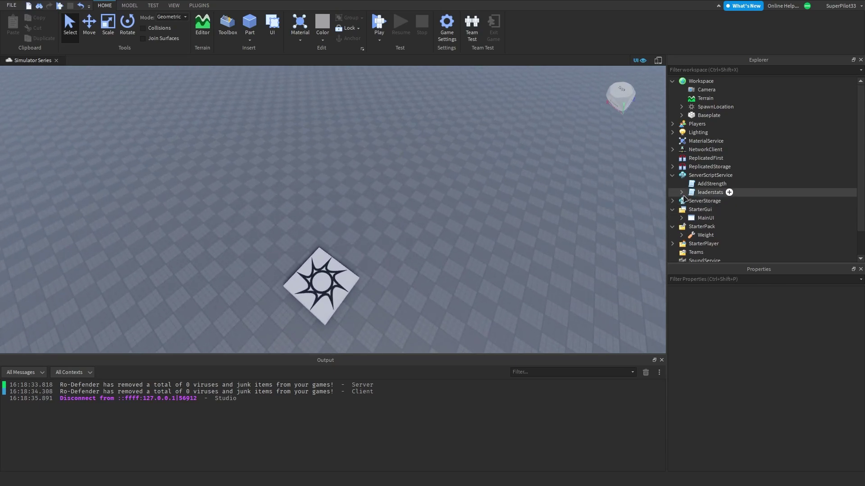
click(681, 192)
click(705, 218)
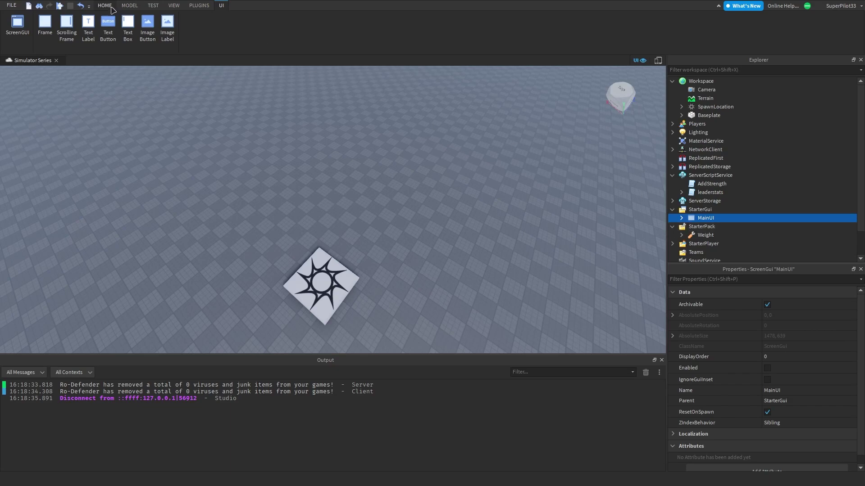
click(123, 22)
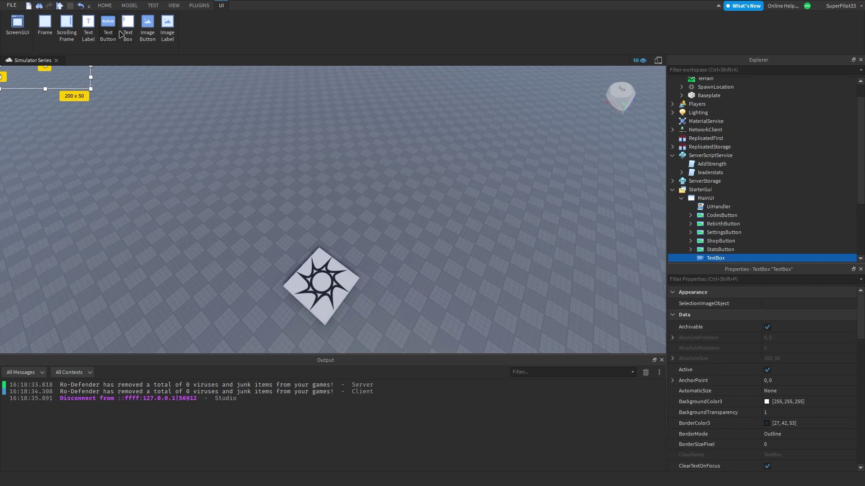
key(Delete)
- Select MainUI, look at the free simulator UI model in the Toolbox, and close the Toolbox
click(712, 198)
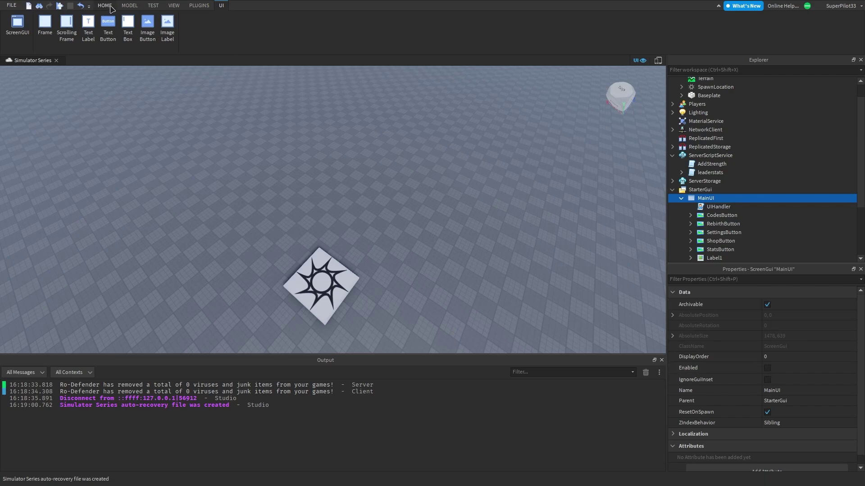
click(111, 8)
click(228, 25)
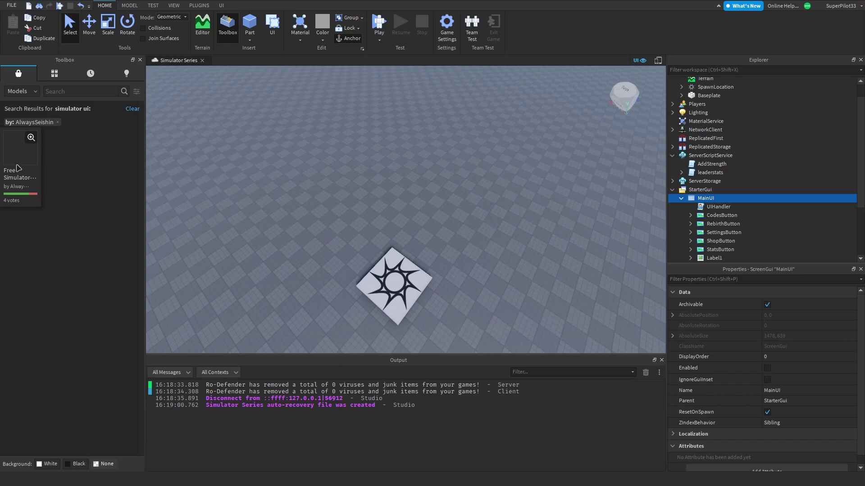
click(140, 60)
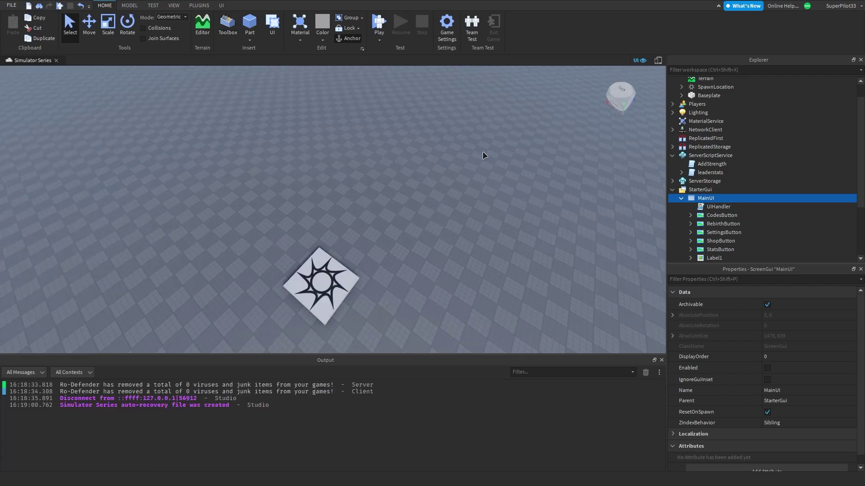
- Enable the MainUI ScreenGui in StarterGui and keep it selected
click(767, 367)
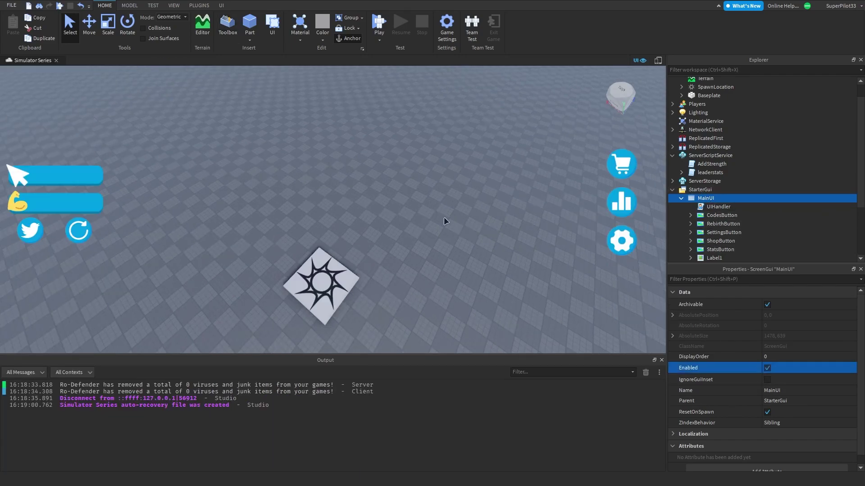
click(587, 205)
click(692, 200)
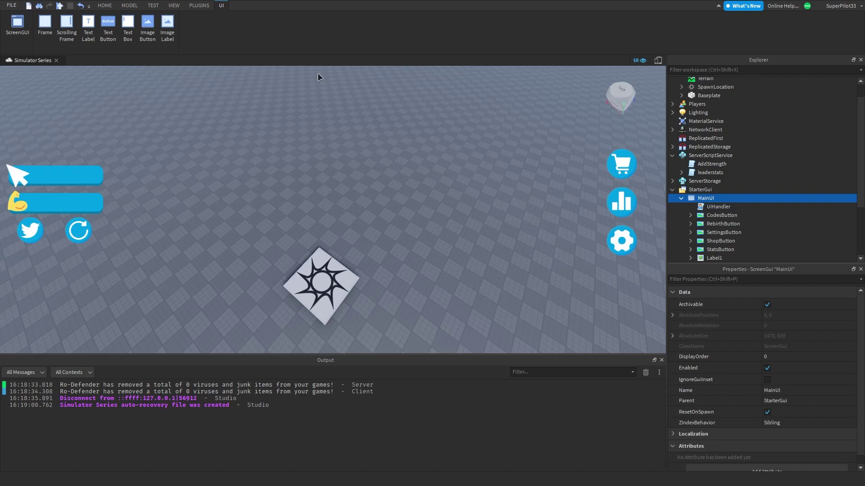
- Reopen the Toolbox to view the simulator ui search results once more, and close it
click(105, 6)
click(228, 23)
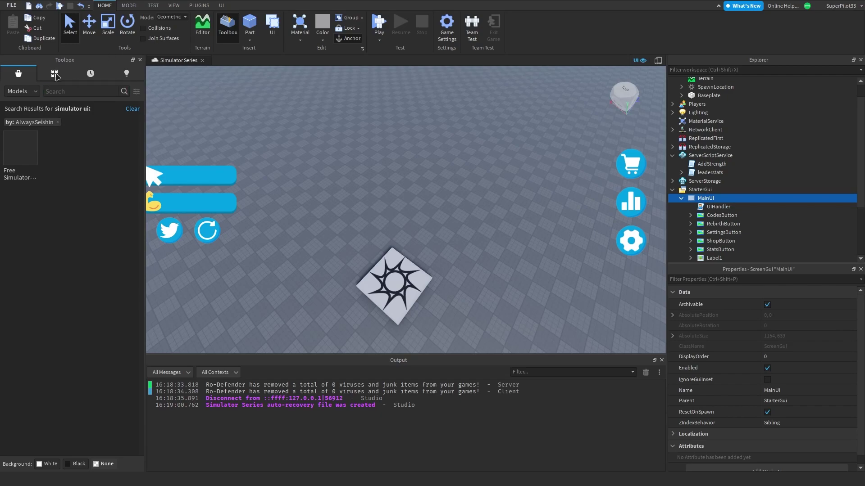
click(140, 61)
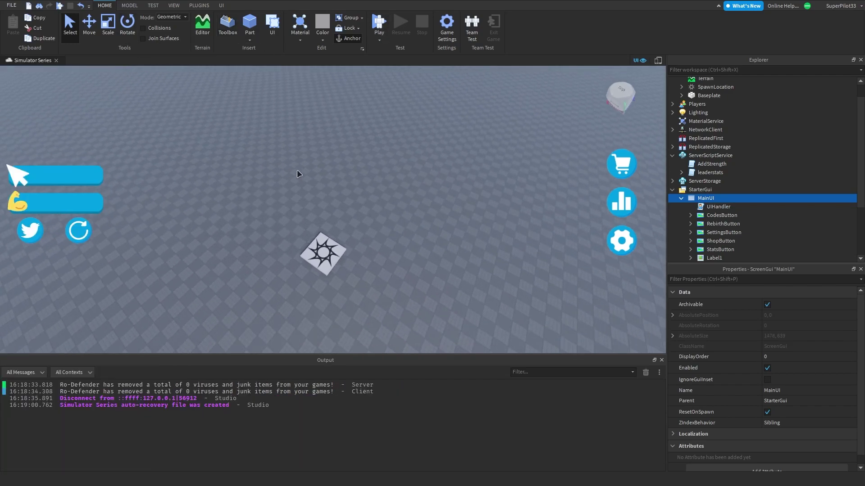
- Expand Label1 under MainUI and insert a new TextLabel inside it
scroll(297, 171, down, 1)
scroll(303, 171, up, 5)
right_drag(308, 171, 461, 145)
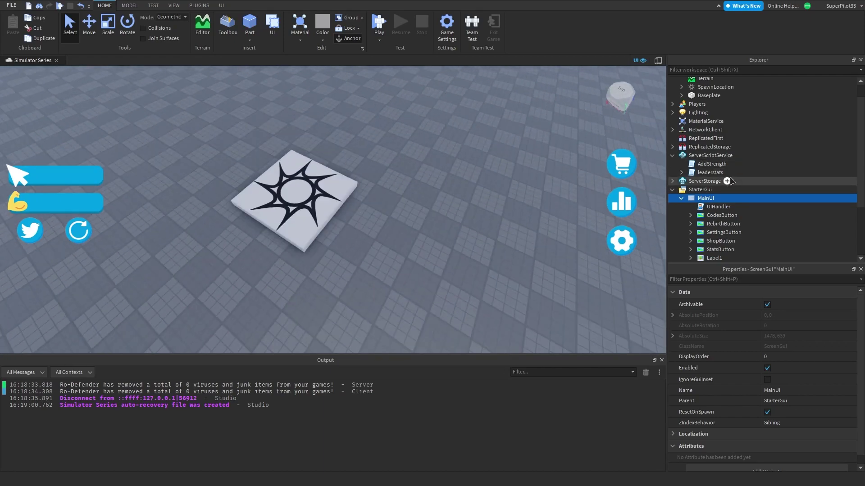
scroll(730, 181, down, 2)
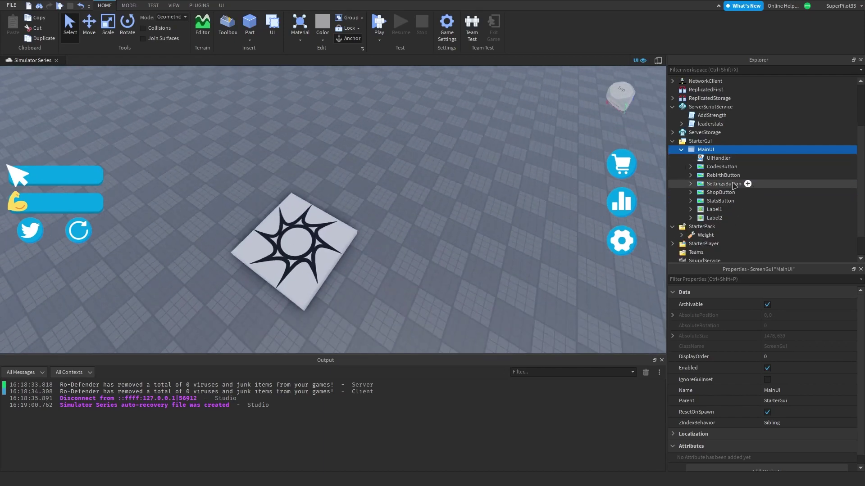
click(701, 211)
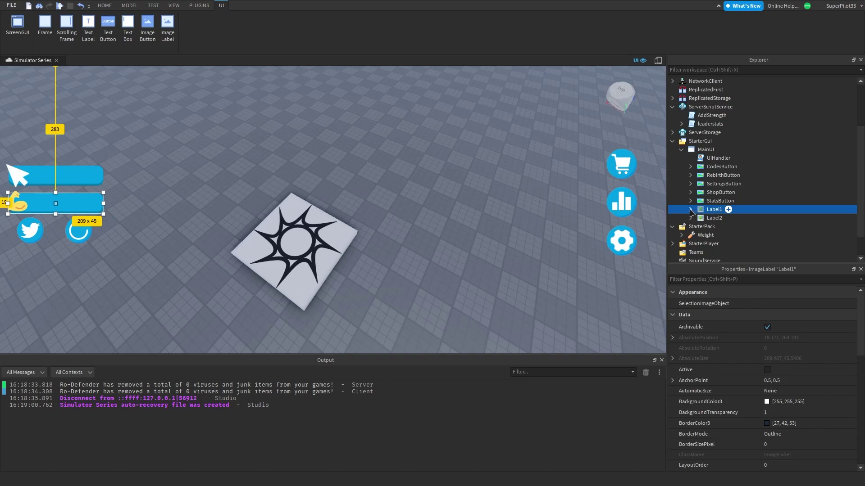
click(690, 210)
click(726, 226)
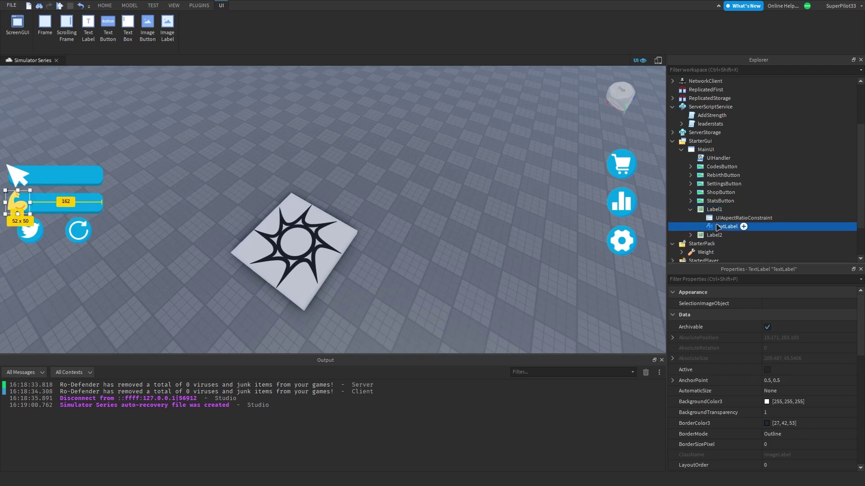
click(728, 209)
click(722, 239)
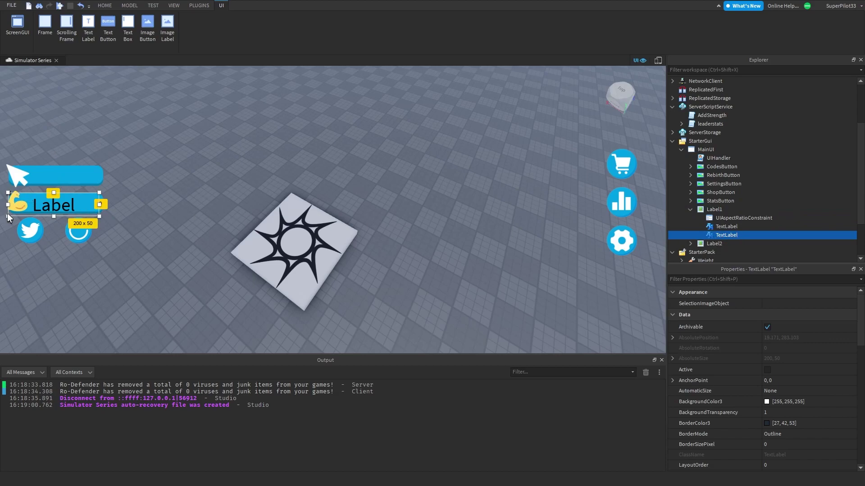
- Set the new TextLabel's background transparency to 1 and its font to GothamBold
click(782, 412)
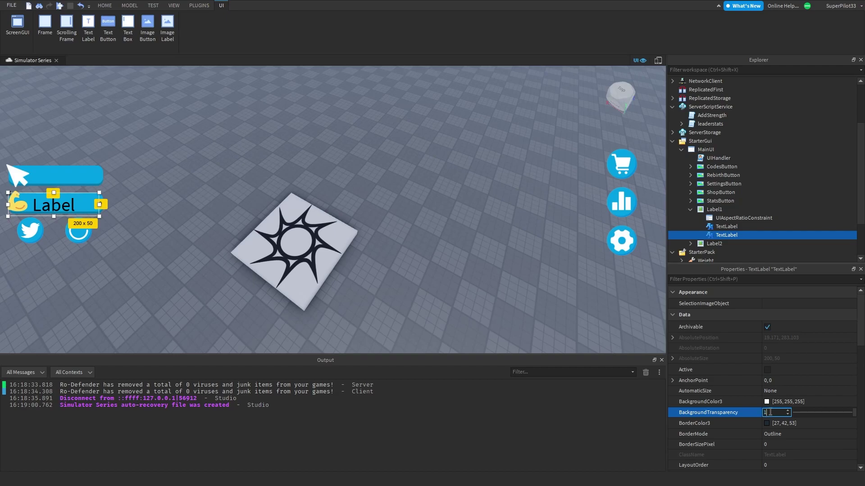
key(Return)
scroll(781, 382, down, 2)
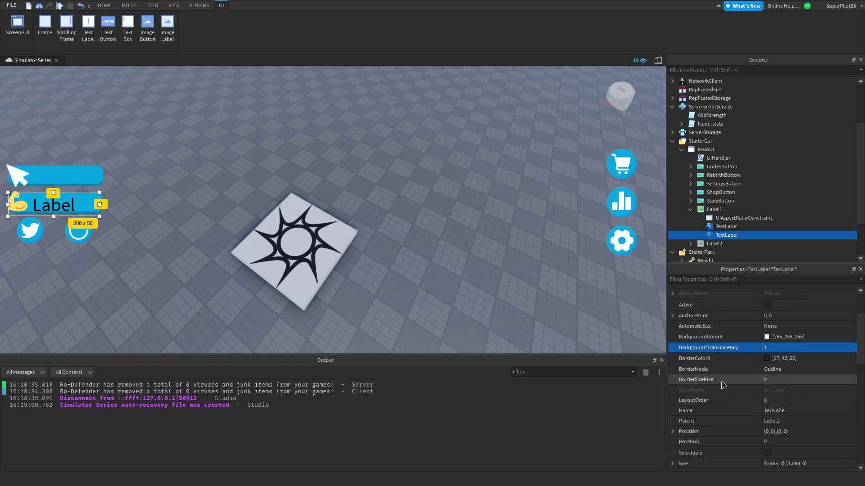
scroll(784, 383, down, 10)
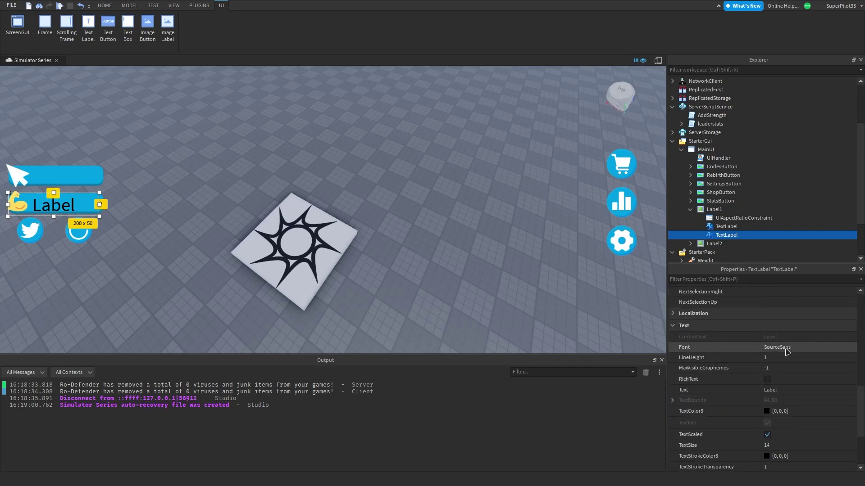
click(786, 348)
scroll(797, 384, down, 3)
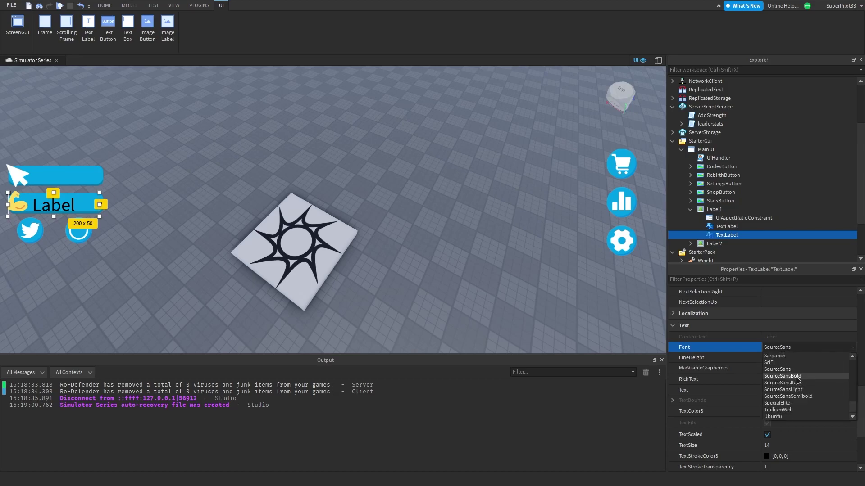
scroll(797, 379, up, 4)
scroll(796, 376, up, 3)
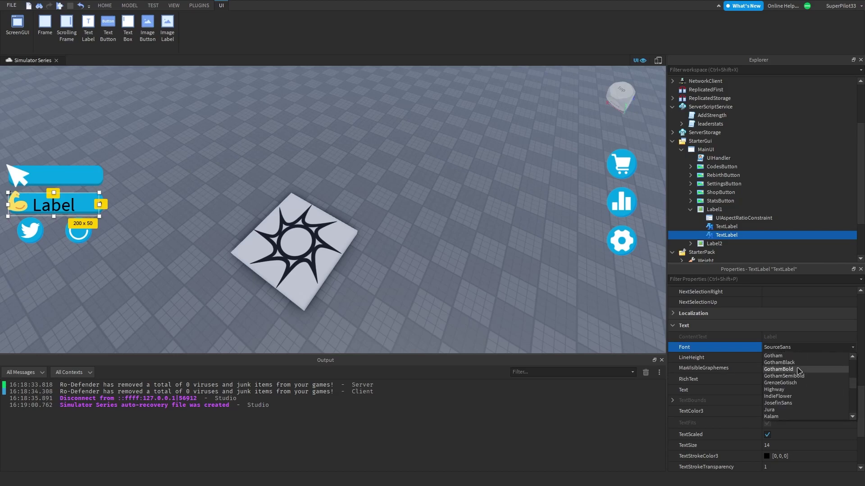
click(798, 370)
scroll(800, 377, down, 4)
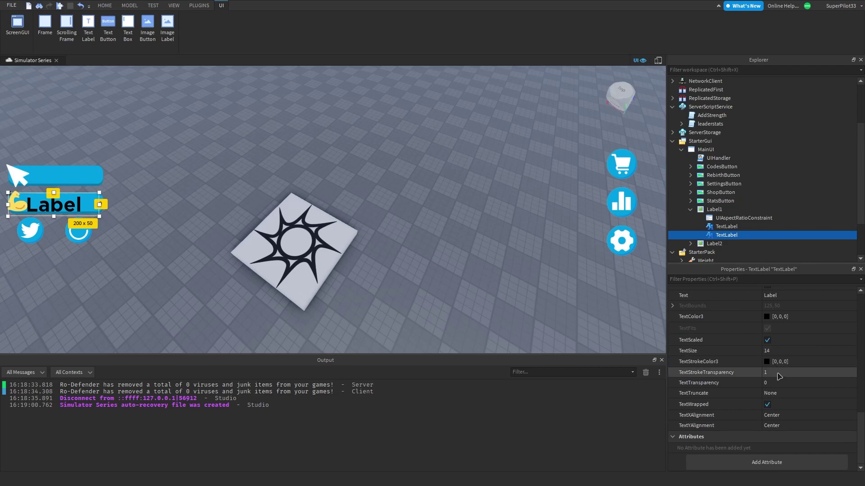
scroll(779, 377, up, 4)
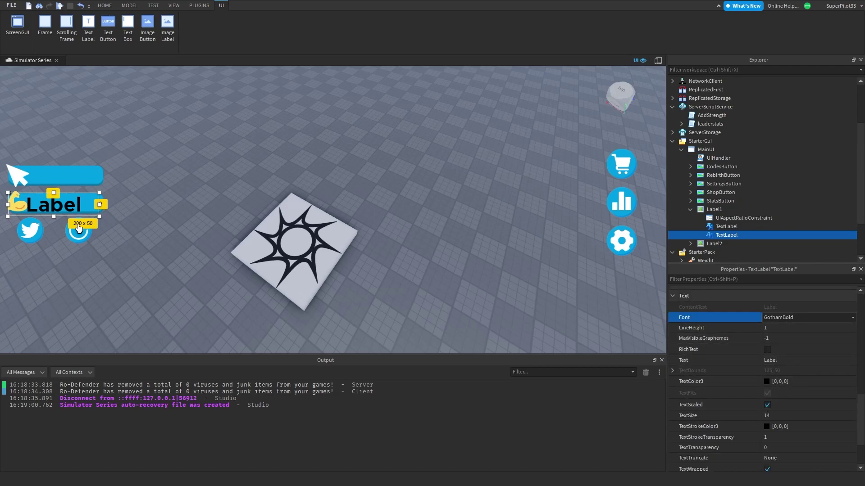
- Shrink the TextLabel to about 153 x 38 pixels beside the arm icon and set its Size to {1, 0},{1, 0}
drag(6, 217, 27, 211)
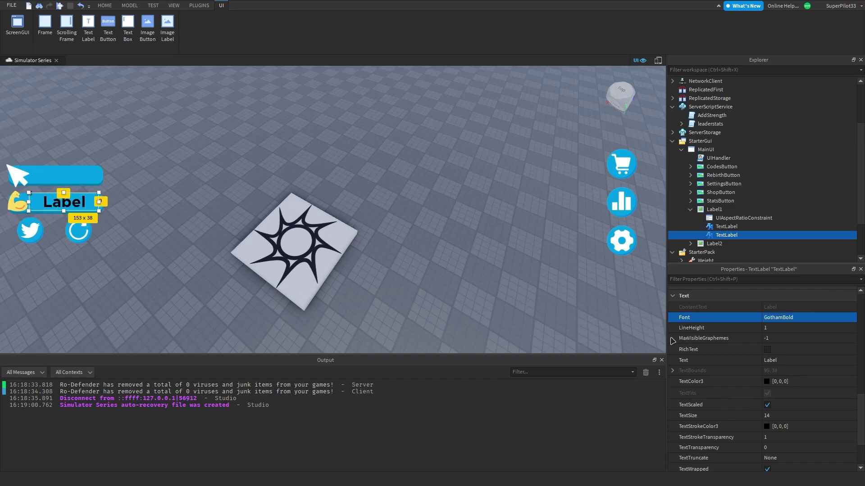
scroll(748, 376, up, 5)
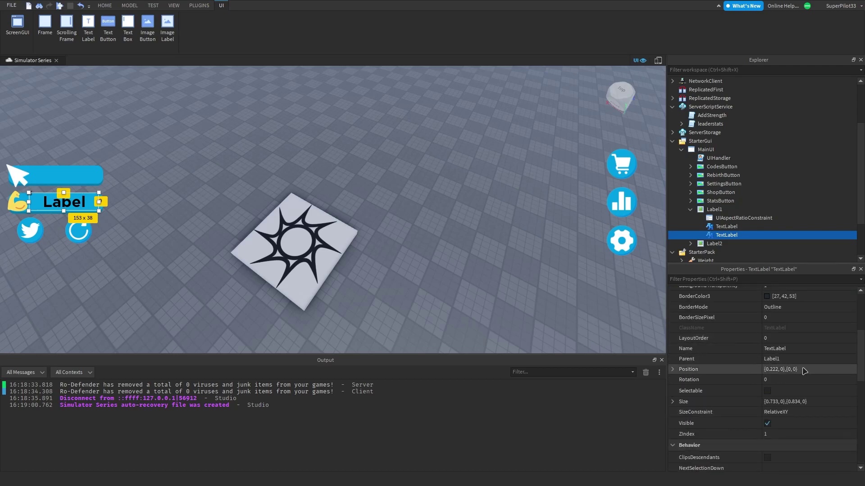
click(815, 402)
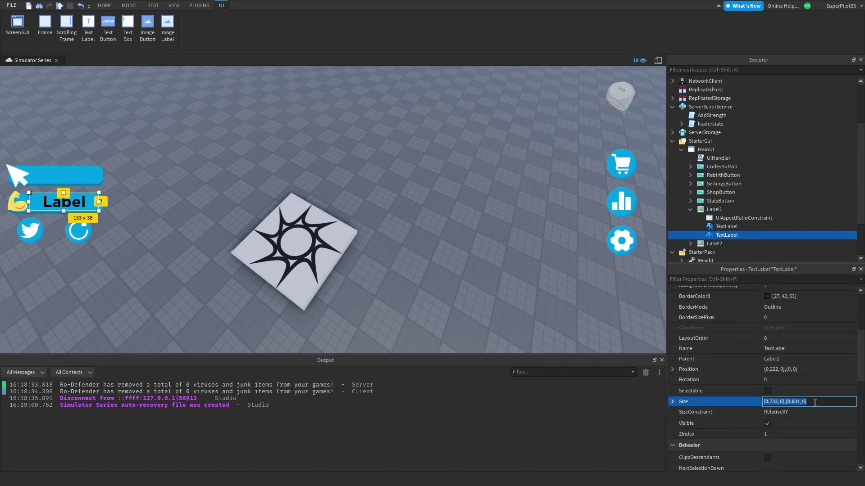
text(1)
key(Return)
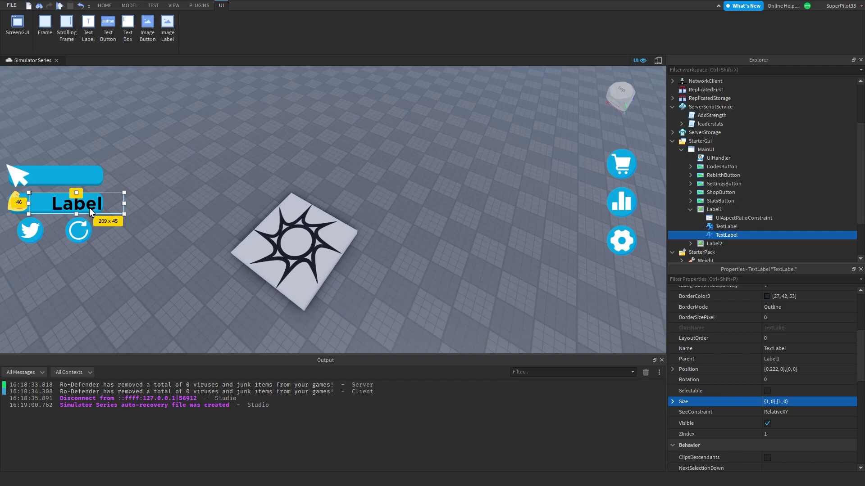
- Resize the TextLabel to about 162 x 38 pixels within the Label1 bar and preview the layout on the emulated iPhone X
drag(123, 204, 100, 204)
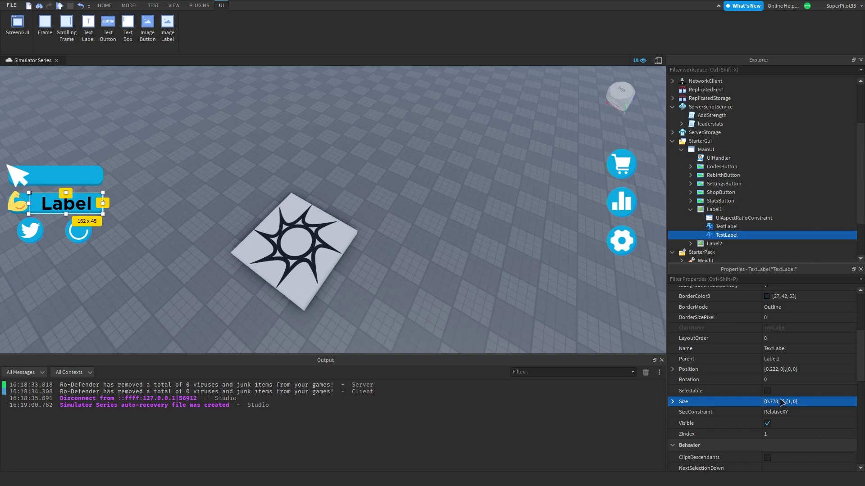
drag(65, 215, 65, 212)
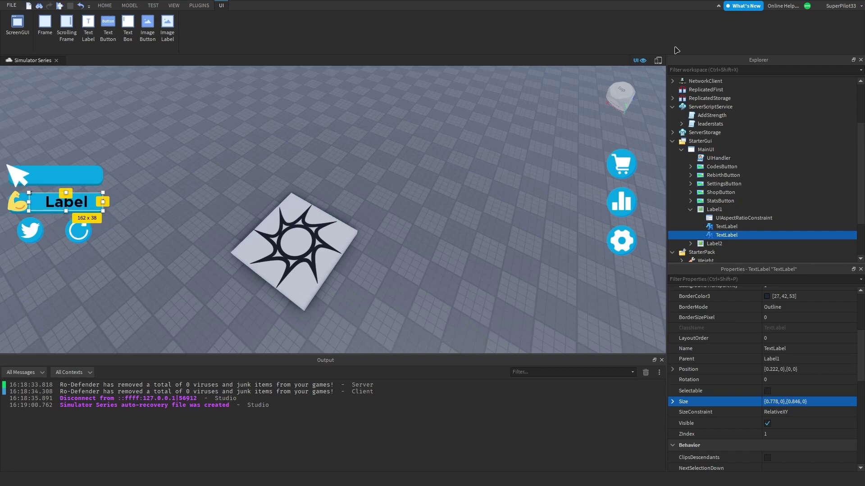
click(657, 61)
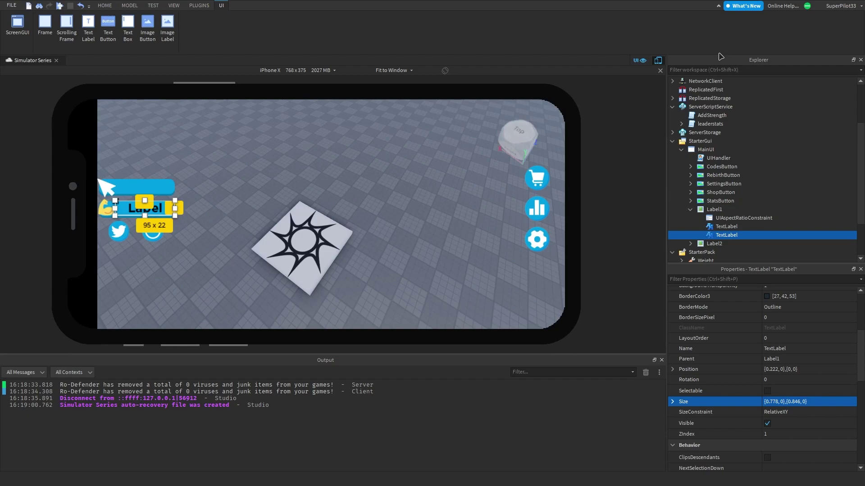
click(657, 61)
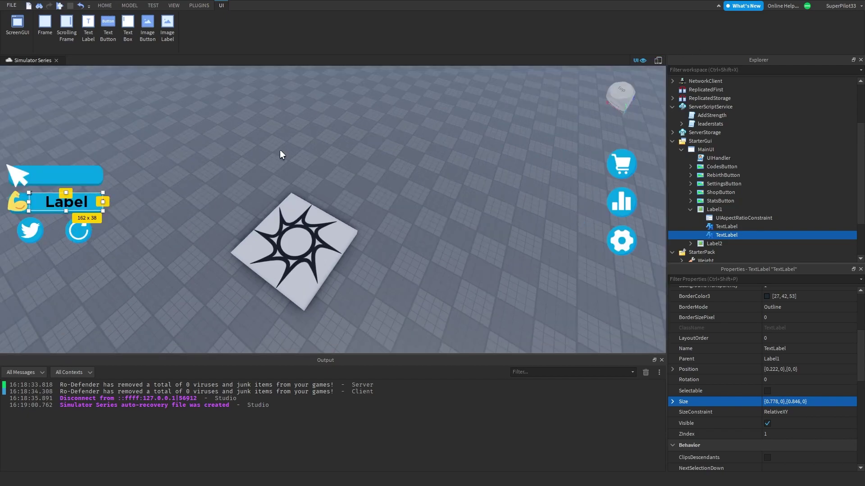
click(8, 73)
drag(40, 86, 643, 338)
click(392, 153)
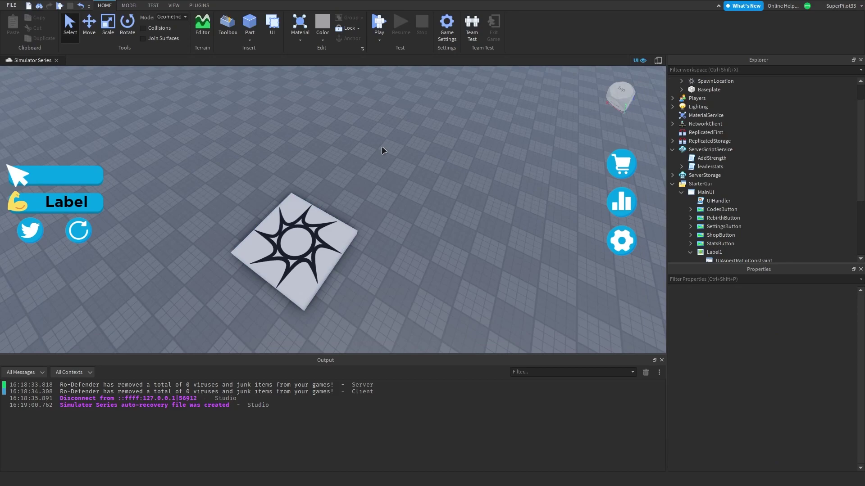
- Nudge the second TextLabel under Label1 slightly and set its TextXAlignment to Left, trying Right first
scroll(785, 189, down, 2)
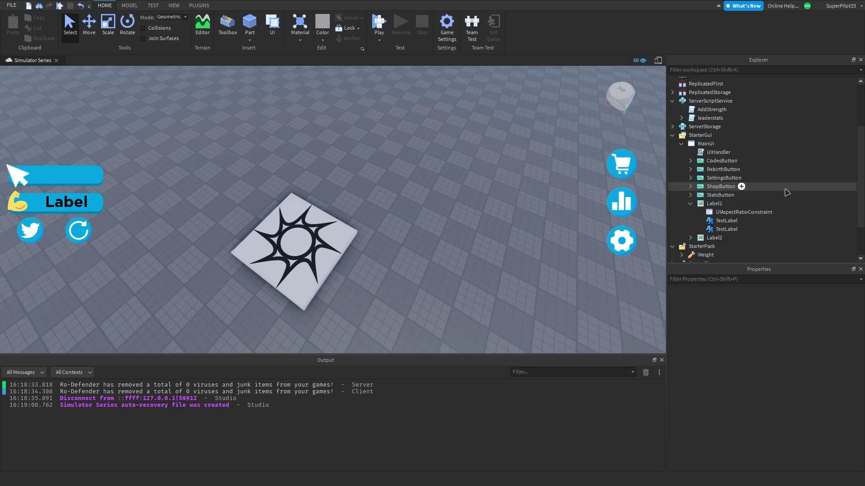
click(726, 229)
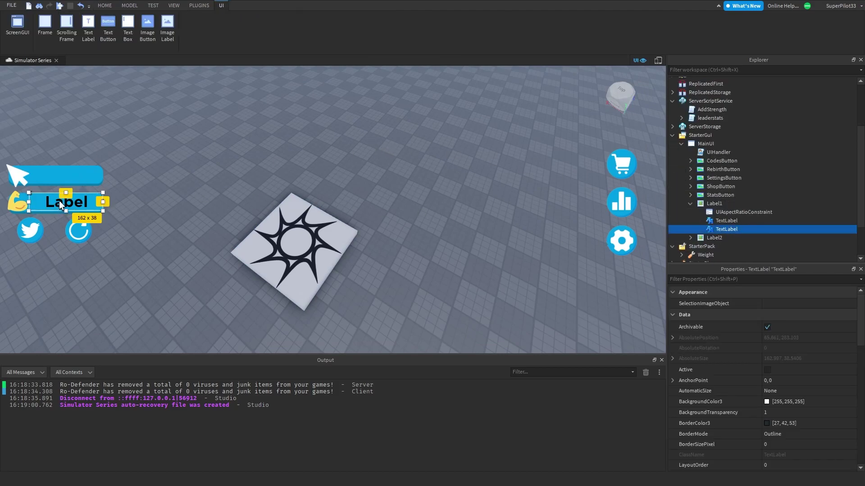
drag(61, 205, 59, 203)
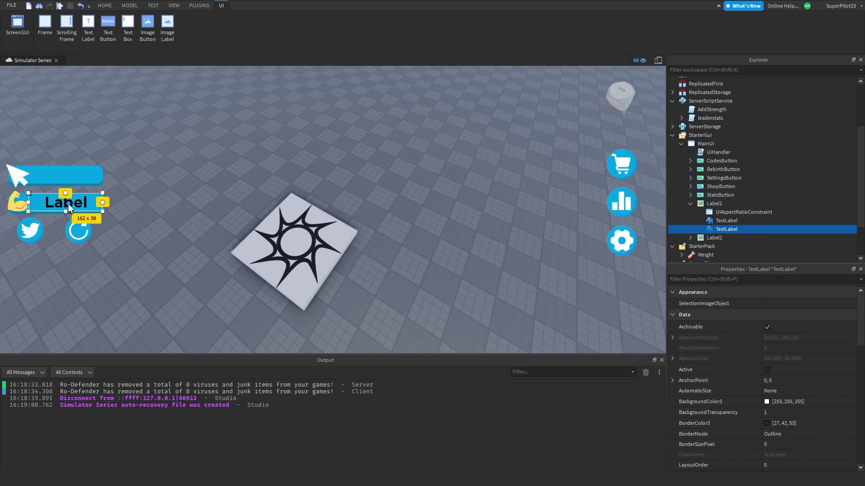
scroll(780, 387, down, 10)
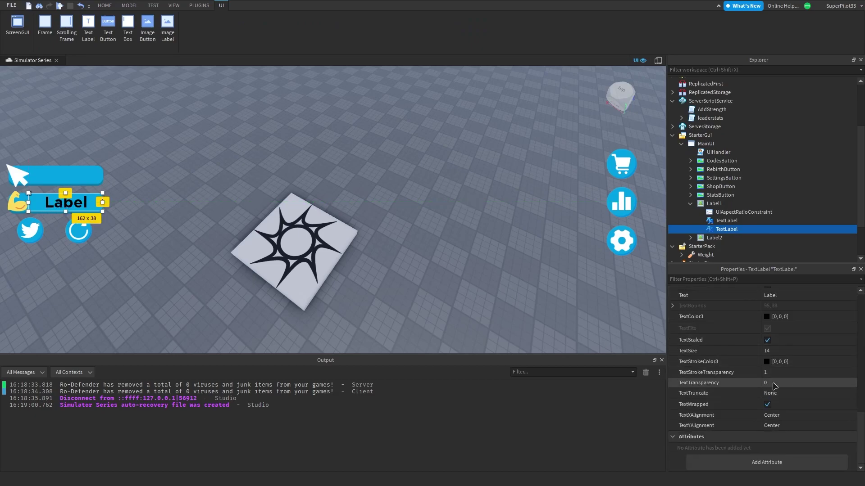
click(781, 394)
click(771, 408)
click(775, 415)
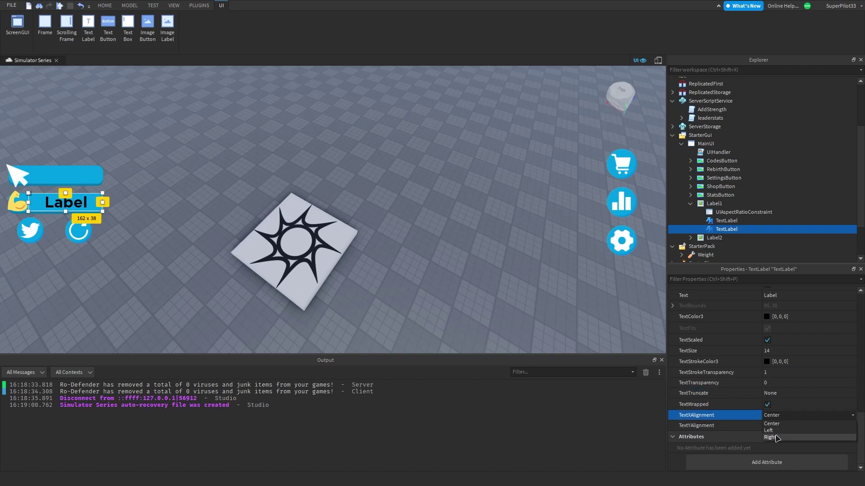
click(776, 437)
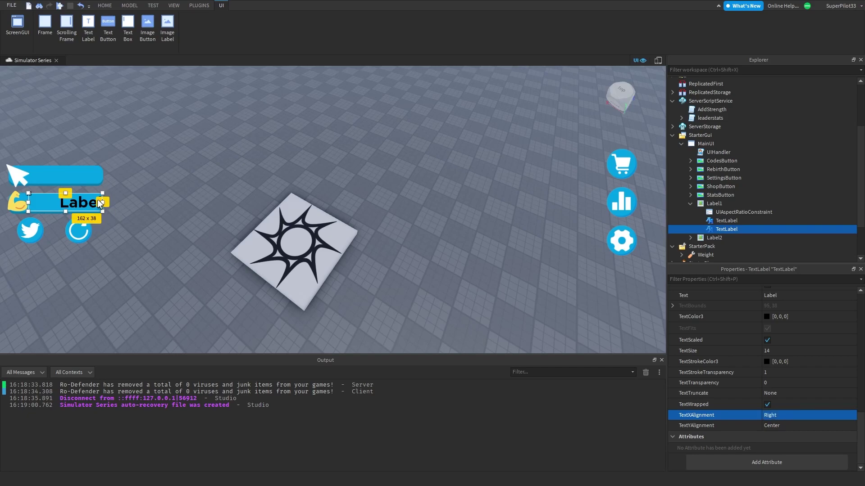
click(771, 418)
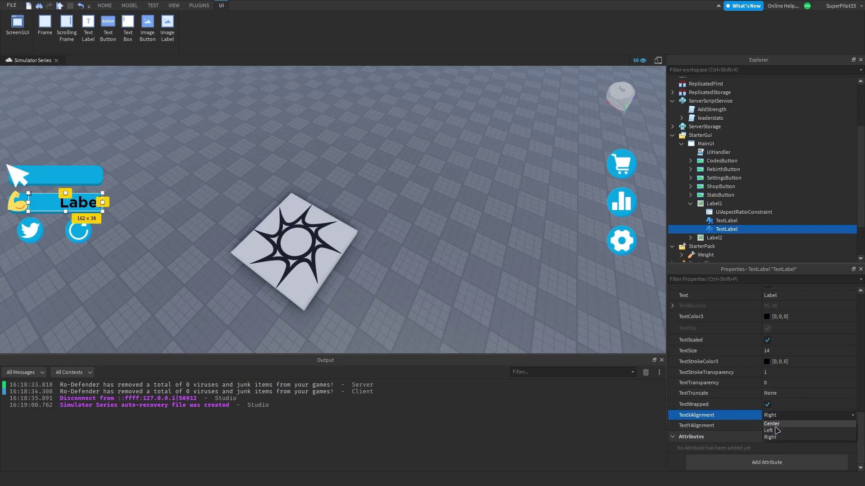
click(777, 431)
- Narrow the TextLabel to about 153 x 38 pixels beside the arm icon and change its text to 000,000
drag(29, 203, 31, 203)
double_click(100, 197)
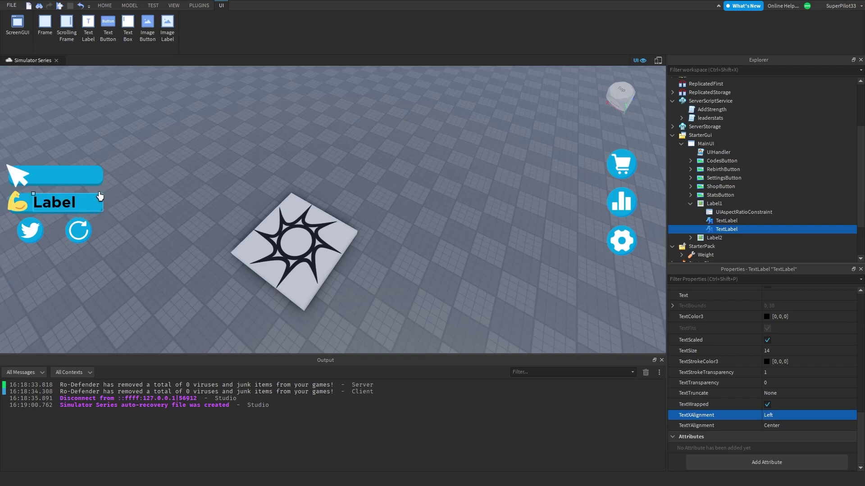
key(ctrl+a)
text(000,000)
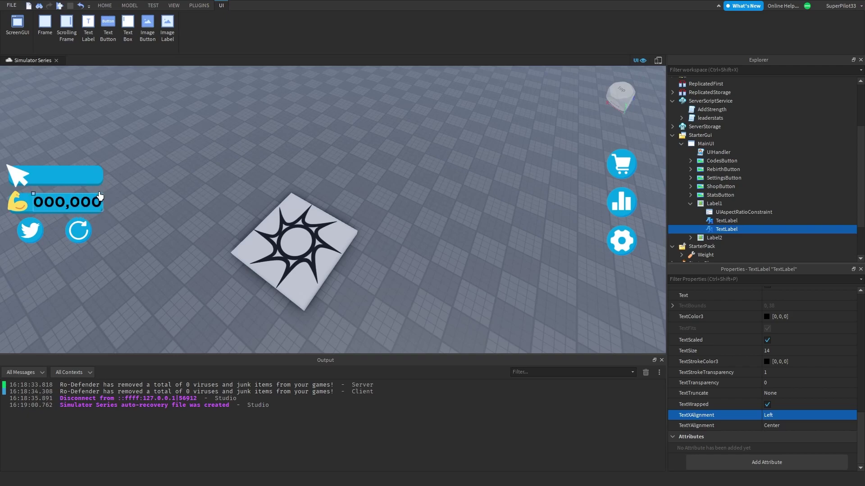
key(Return)
click(116, 185)
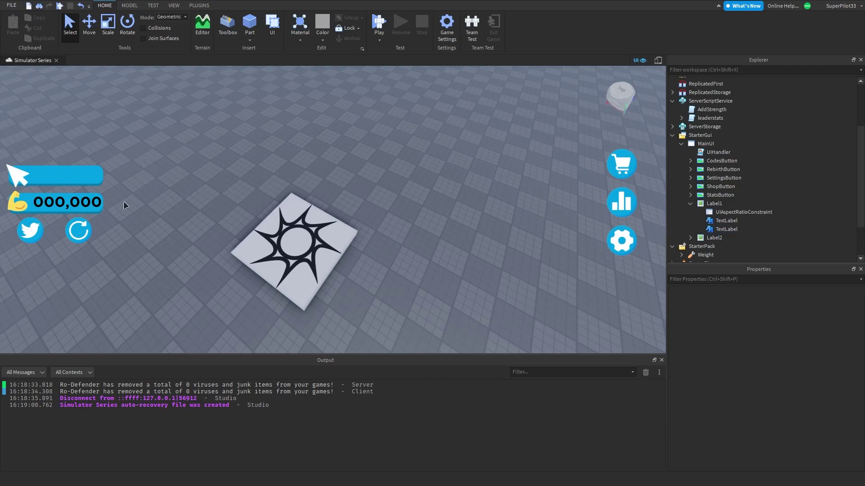
- Set the TextColor3 of the 000,000 label to white [255,255,255]
click(744, 228)
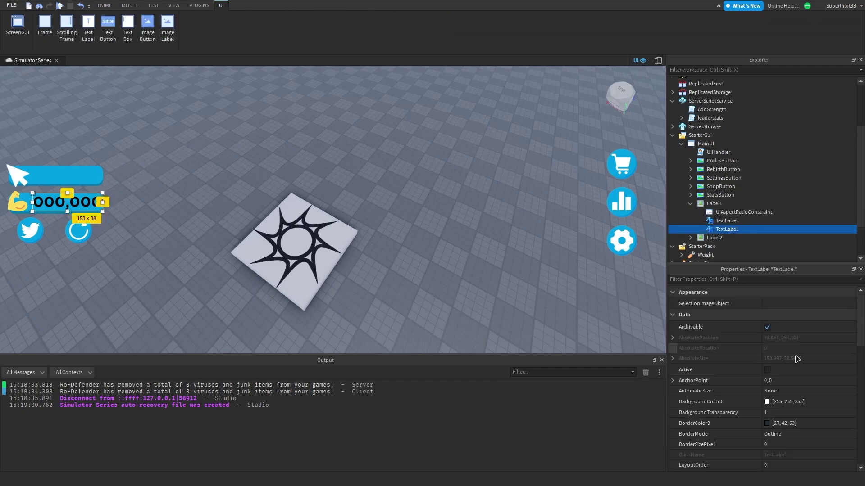
scroll(797, 358, down, 2)
click(774, 280)
text(ad)
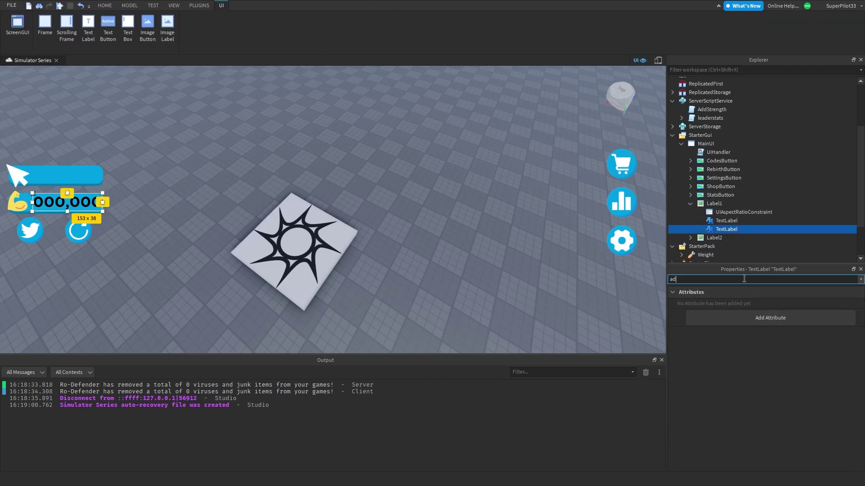
key(BackSpace)
scroll(765, 334, down, 15)
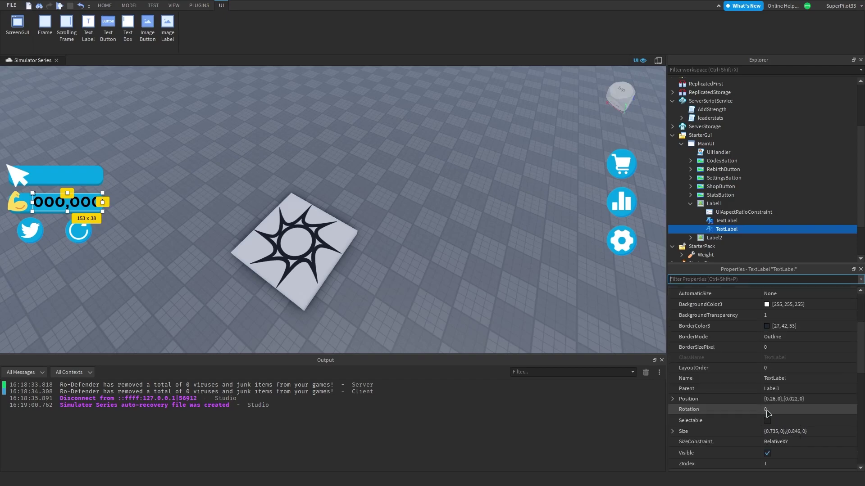
scroll(772, 333, up, 3)
click(766, 349)
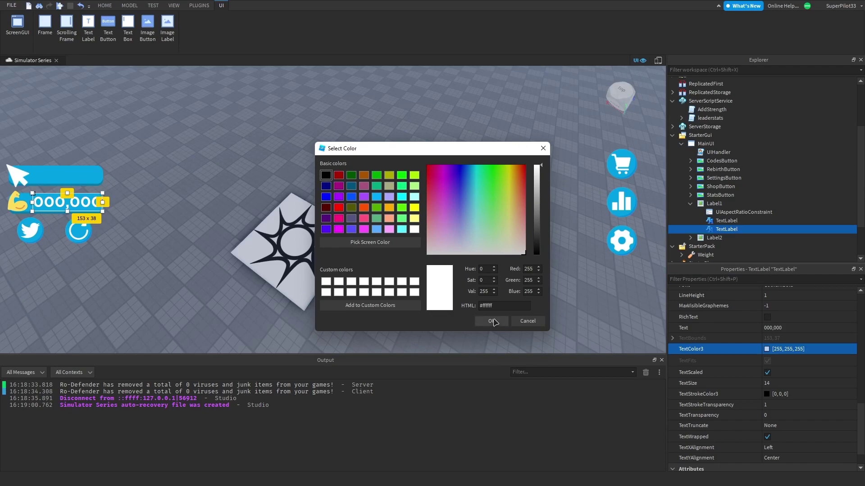
click(491, 321)
click(457, 237)
- Insert a LocalScript inside the 000,000 TextLabel and clear its default code
click(725, 229)
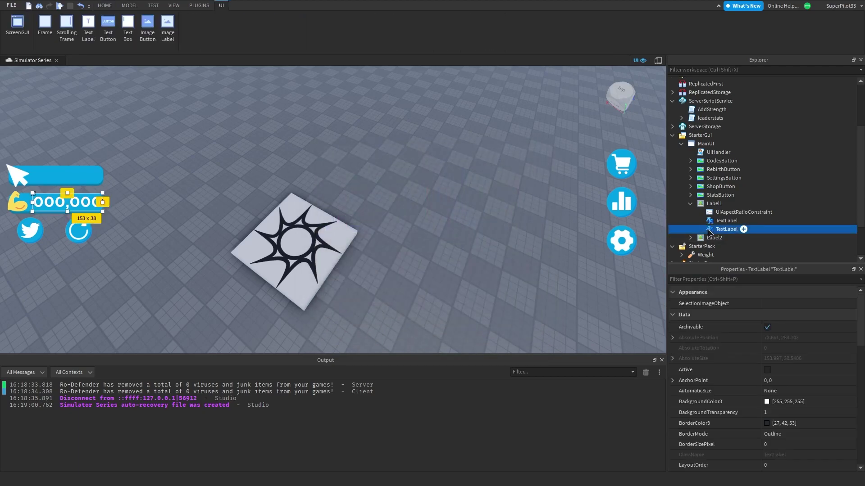
click(743, 230)
click(714, 280)
key(ctrl+a)
key(BackSpace)
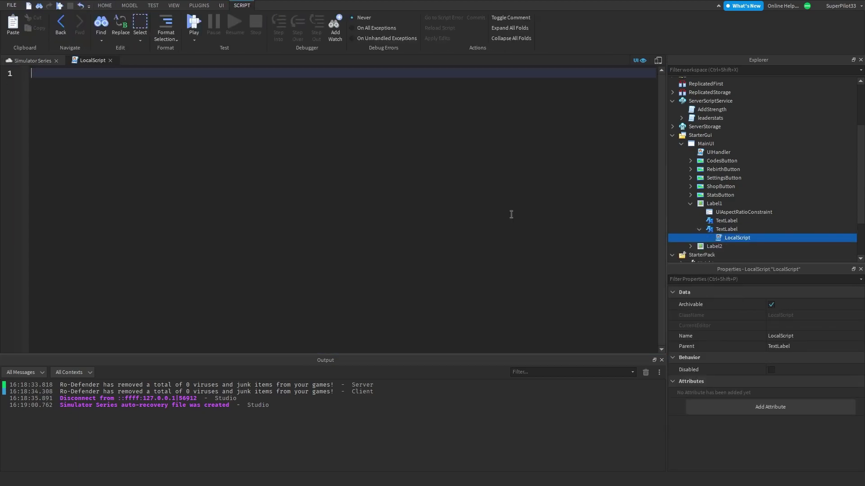
- Declare a local variable player as game.Players.LocalPlayer on the script's first line
text(local player = game.Players.L)
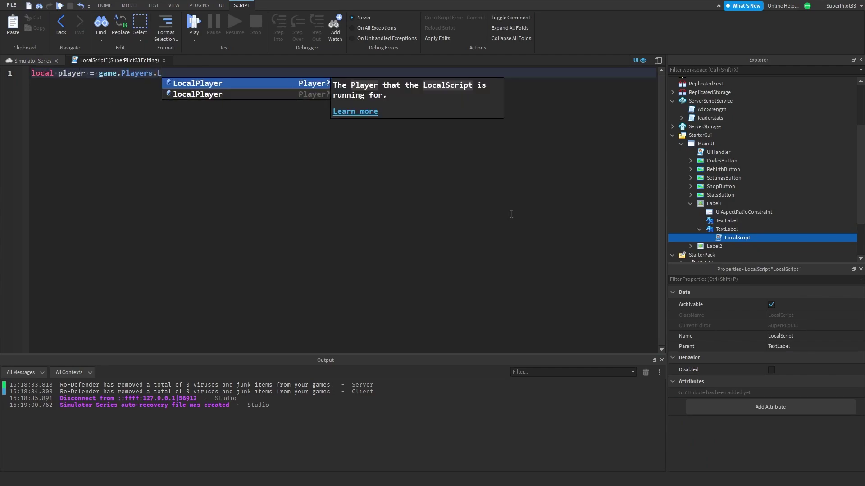
key(Tab)
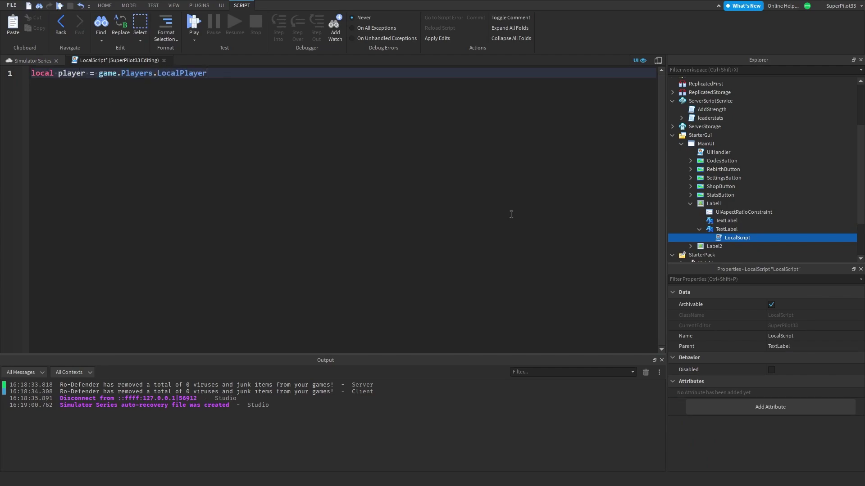
key(Return)
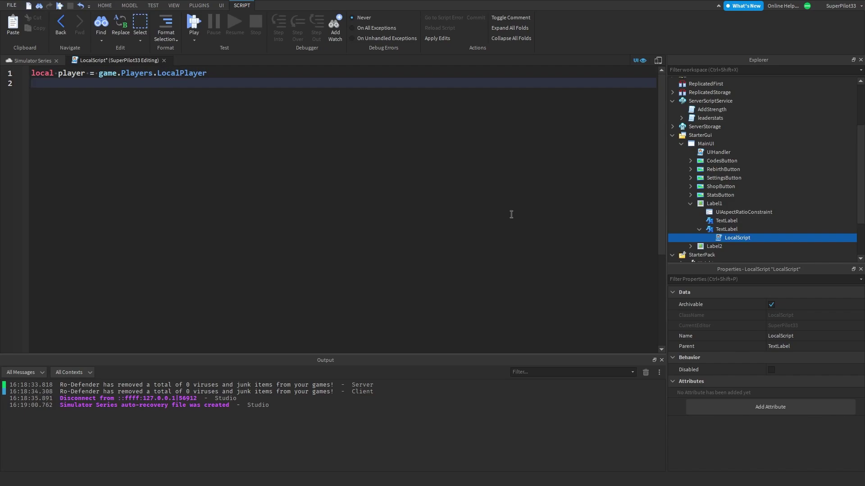
- Declare a local variable leaderstats as player:WaitForChild("leaderstats") below the player line
text(local ea)
text(leadfer)
text( player:WaitForChild("le)
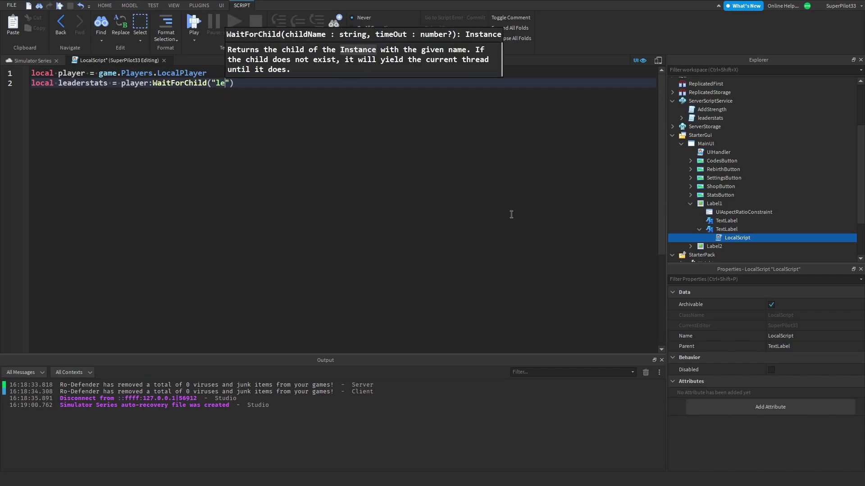
text(aderstats)
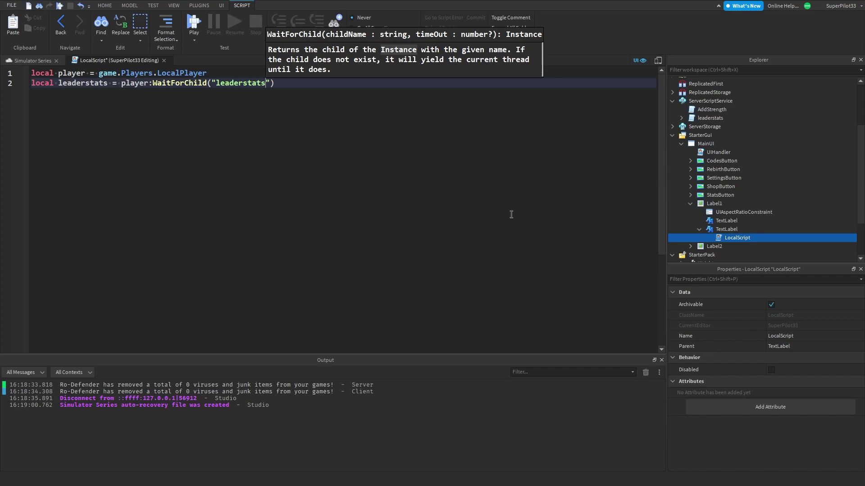
key(End)
key(Return)
key(Return)
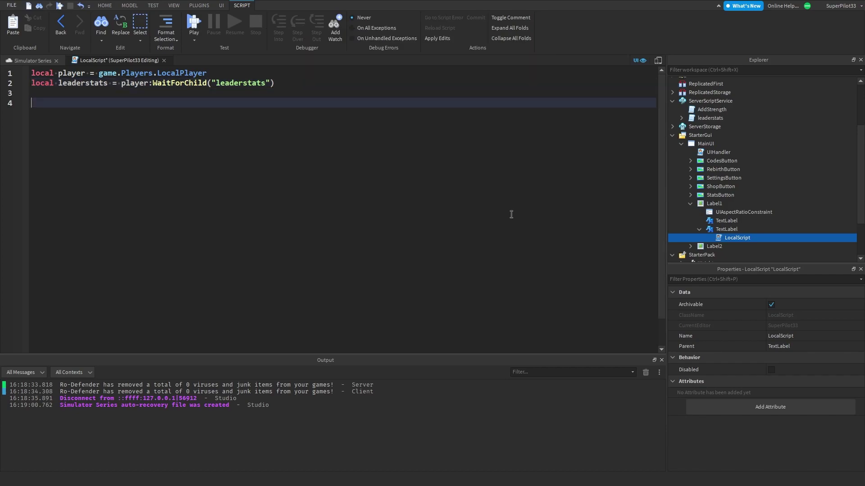
- Declare a local variable name with the value "Strength" directly below the leaderstats line
key(BackSpace)
text(local)
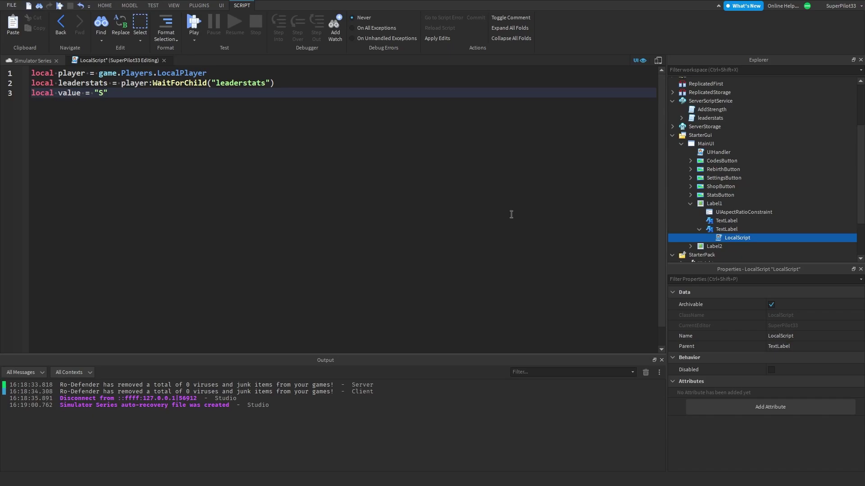
text(value = "Strength)
double_click(65, 92)
text(name)
key(Return)
key(Return)
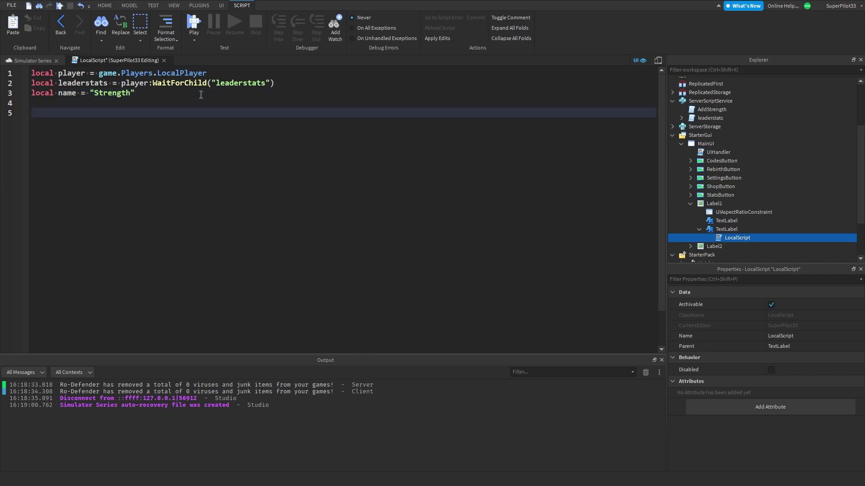
- Declare a local variable s as leaderstats:WaitForChild(name) on line 5
text(leaderstats:W)
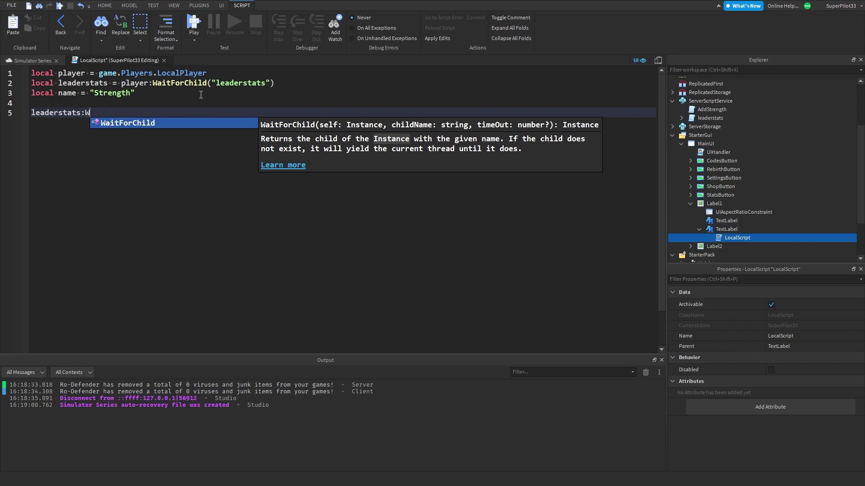
text(aitForChild(name))
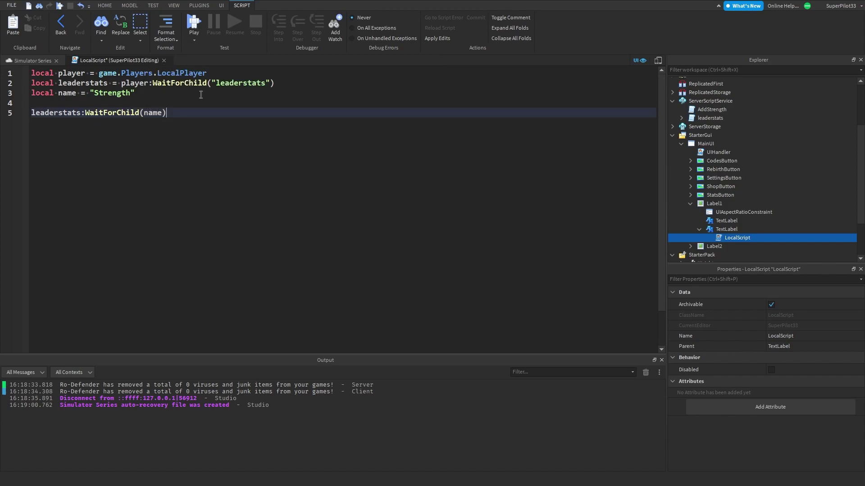
click(31, 113)
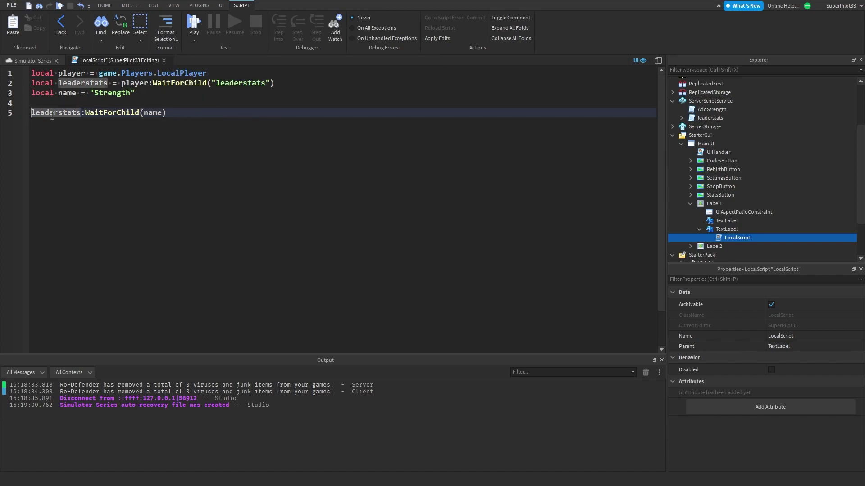
text(local s=)
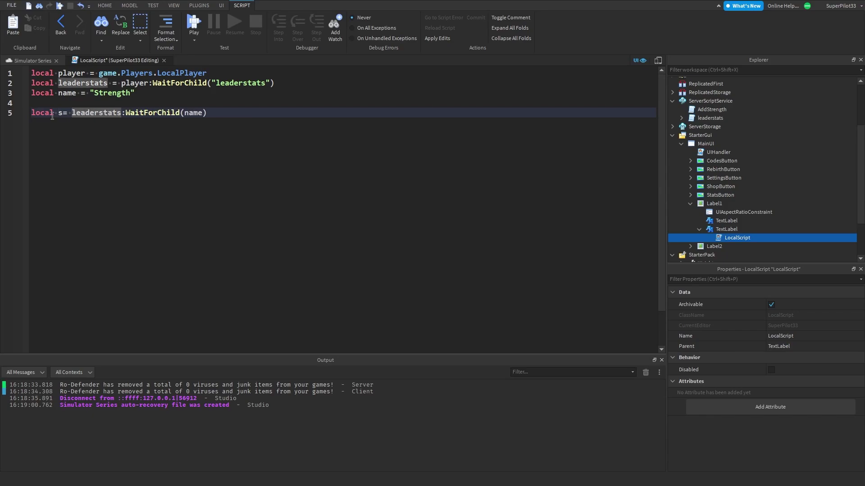
key(BackSpace)
key(BackSpace)
key(BackSpace)
text(s =)
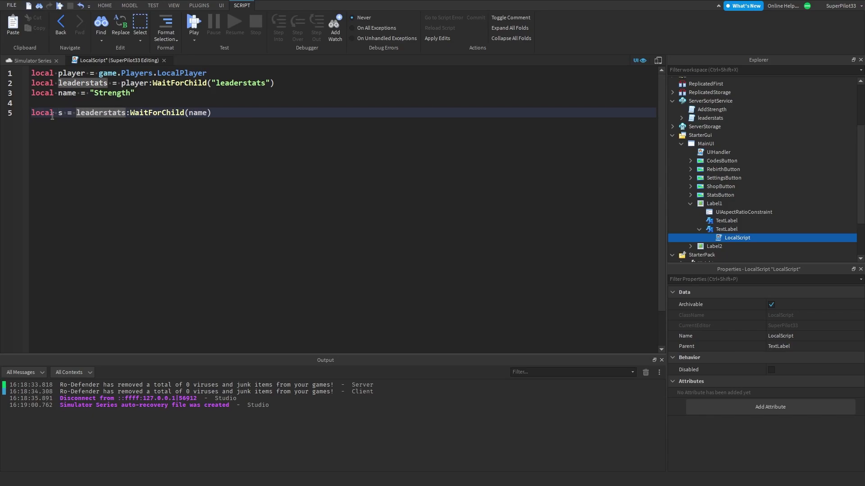
key(ctrl+a)
click(247, 115)
key(Return)
key(Return)
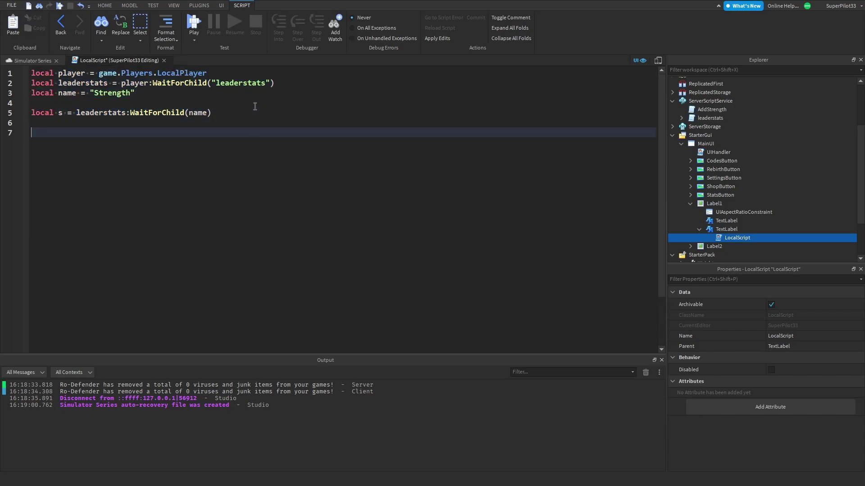
- Connect an empty function to s.Changed with s.Changed:Connect(function() … end) on line 7
text(s.Ch)
key(Tab)
text(:Connect(function)
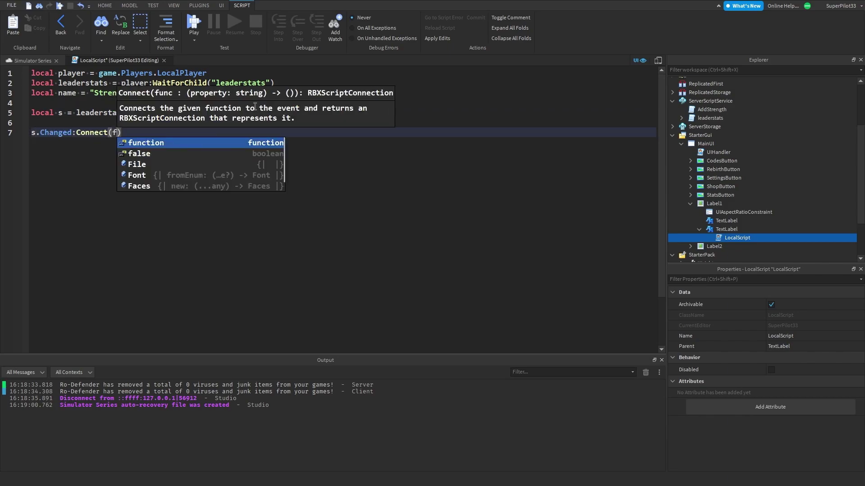
text(())
key(Return)
key(Return)
key(Return)
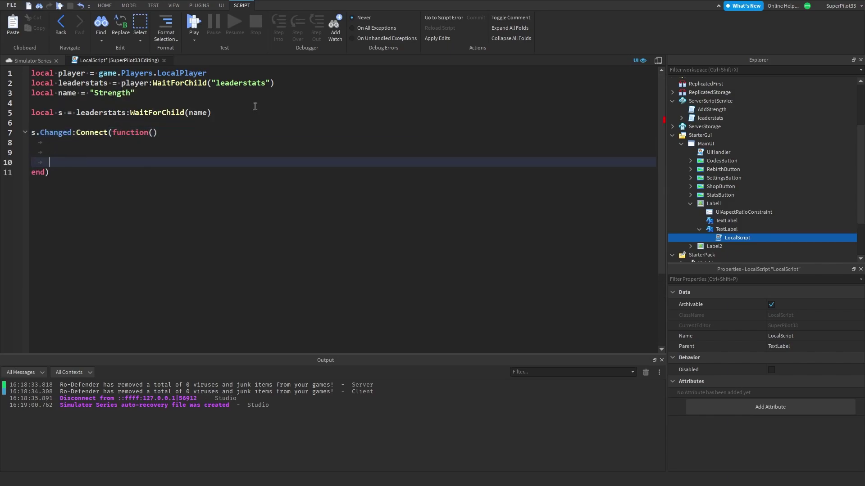
- Inside the Changed function, add the line script.Parent.Text = s.Value
key(Up)
text(script.Parent.Ter)
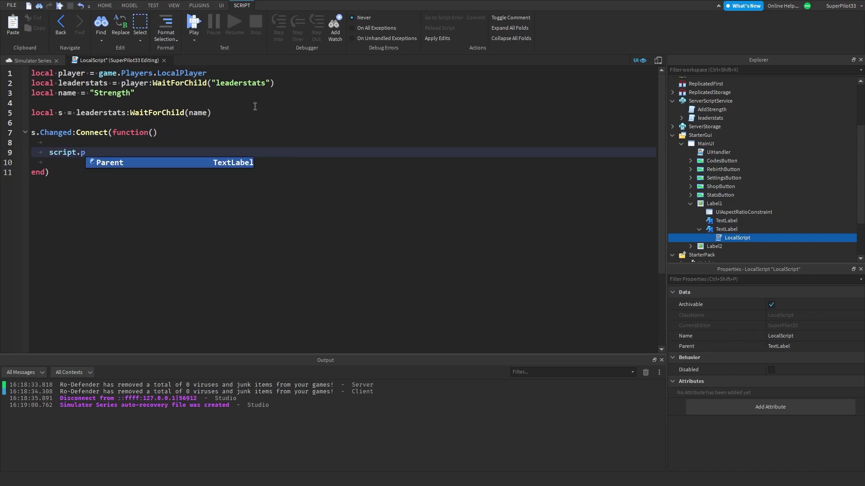
key(Tab)
key(BackSpace)
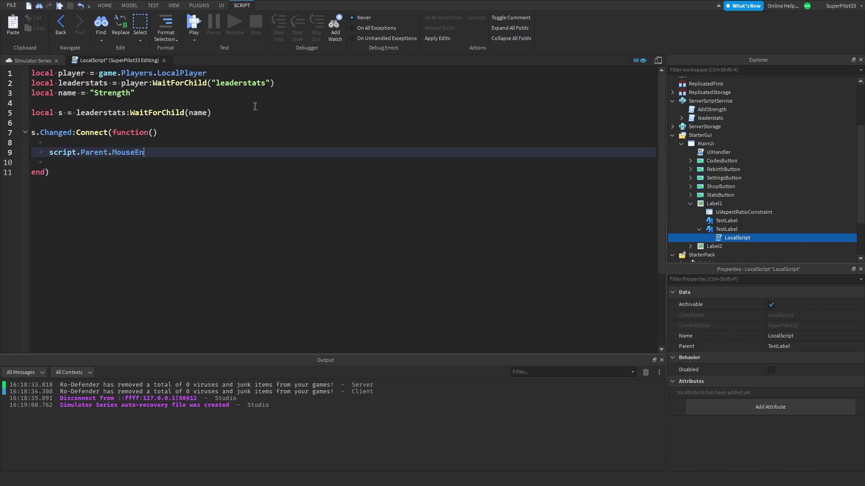
key(BackSpace)
key(BackSpace)
key(BackSpace)
key(BackSpace)
key(BackSpace)
key(BackSpace)
key(BackSpace)
text(Text = s.V)
- Insert a copy of the line script.Parent.Text = s.Value directly below the local s declaration, outside the Changed function
click(201, 120)
key(Return)
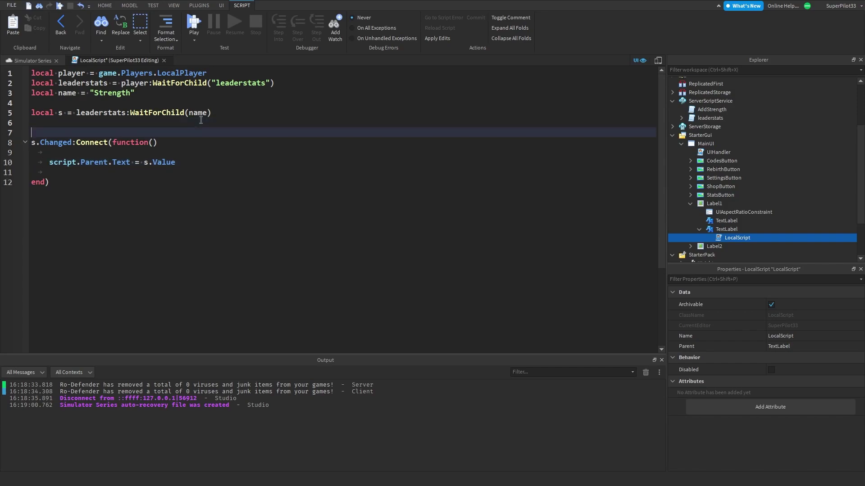
click(201, 120)
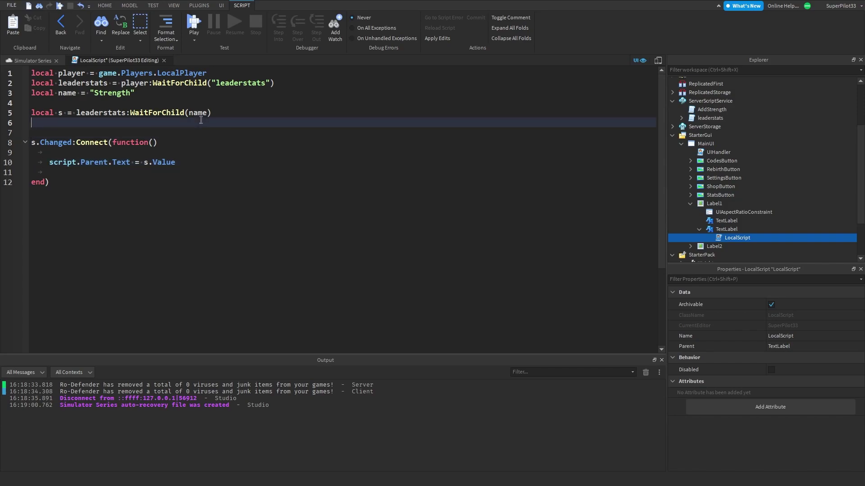
drag(185, 162, 45, 162)
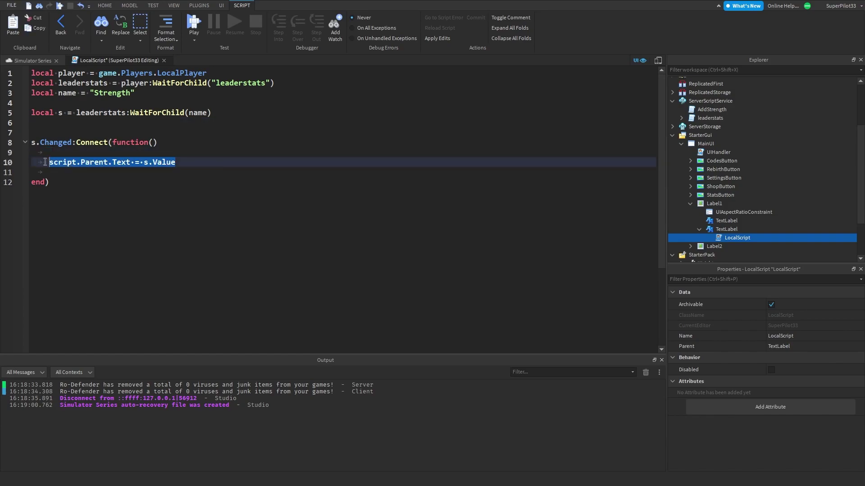
key(ctrl+c)
click(51, 127)
key(ctrl+v)
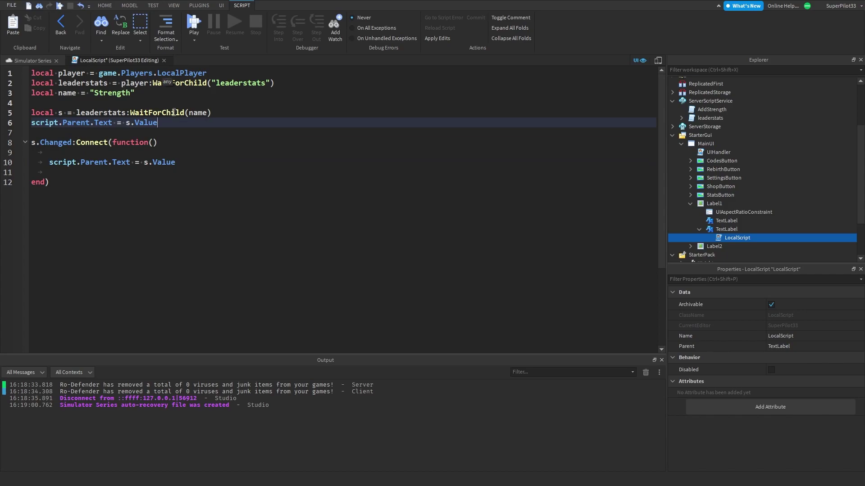
- Playtest the game, equip and use the Weight tool to check the Strength label's updates, and stop the test
click(193, 22)
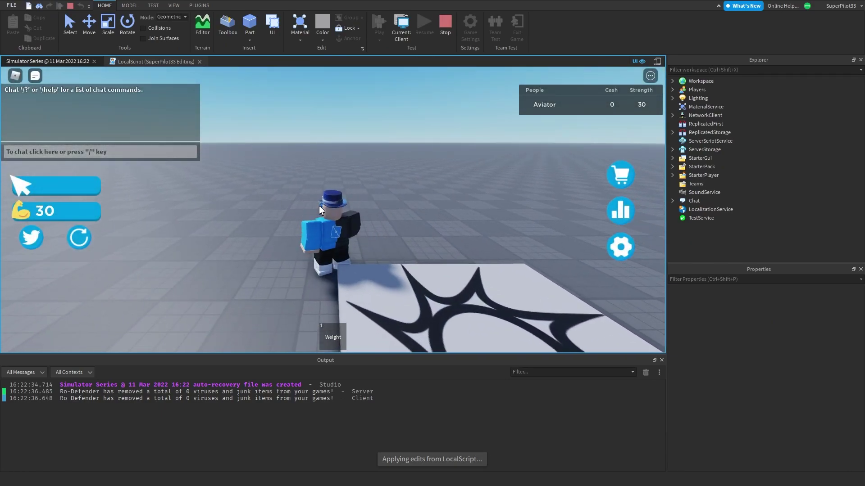
key(1)
click(320, 201)
key(w)
click(350, 175)
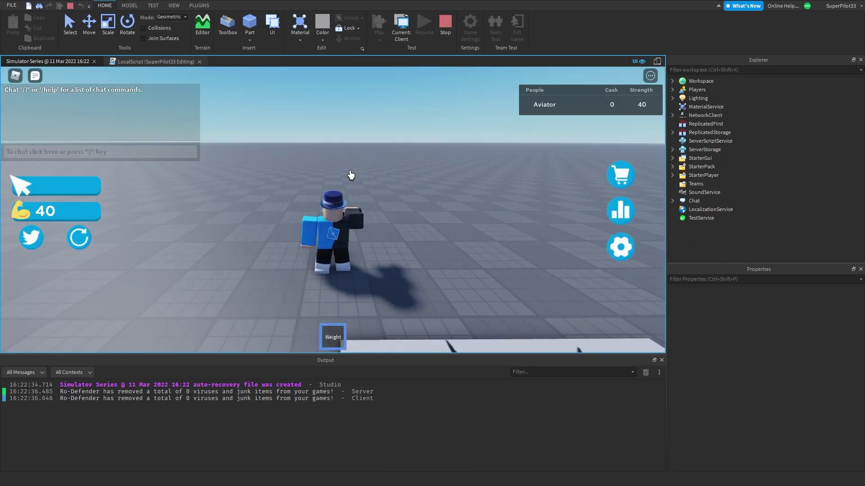
key(s)
click(351, 175)
click(351, 175)
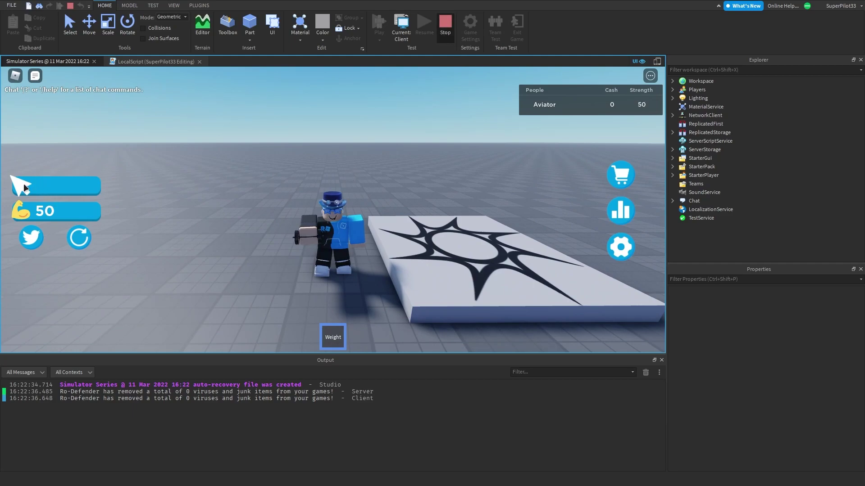
click(445, 25)
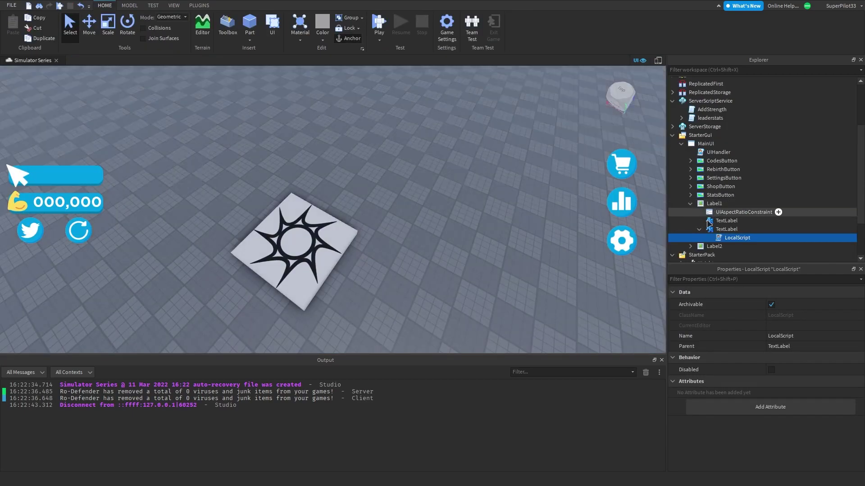
- Delete the Currency2 image from Label2 in MainUI
click(699, 229)
click(691, 204)
click(691, 212)
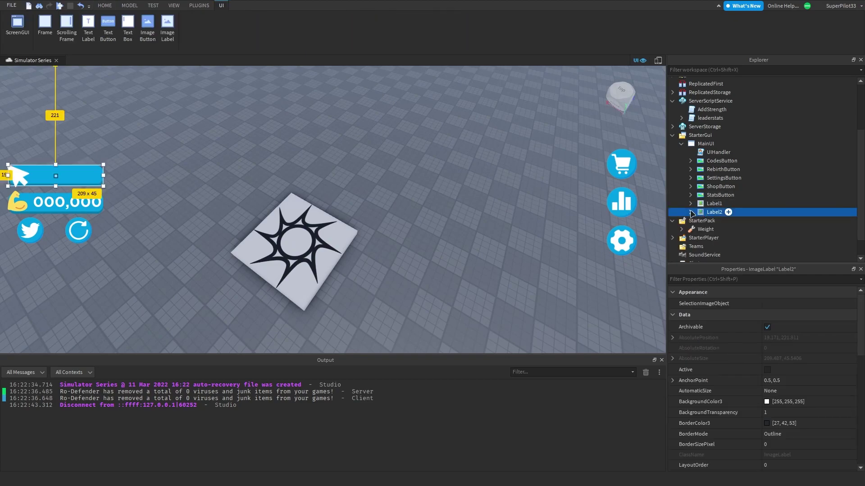
click(689, 212)
scroll(696, 210, down, 2)
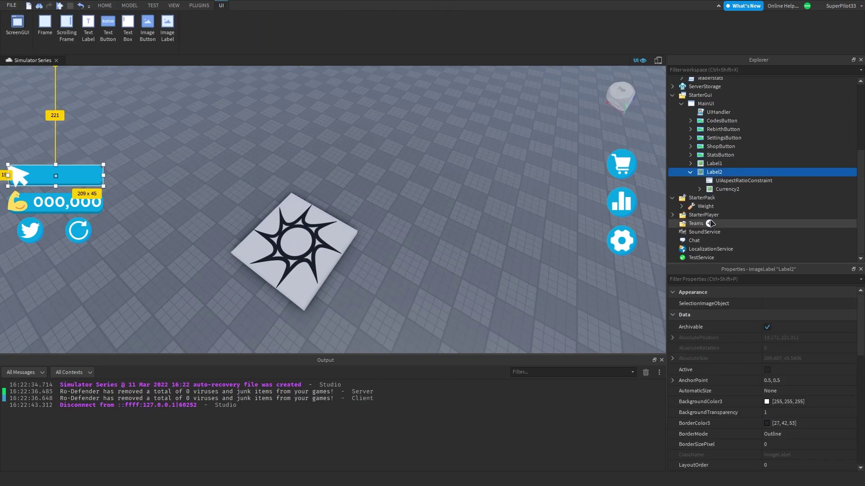
click(698, 189)
click(725, 190)
key(Delete)
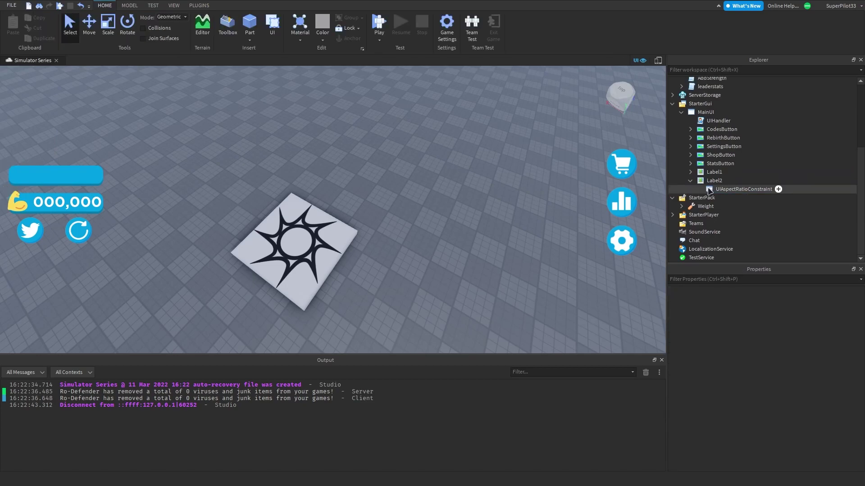
- Duplicate Label1's arm emoji TextLabel and move the copy into Label2
click(691, 172)
click(722, 190)
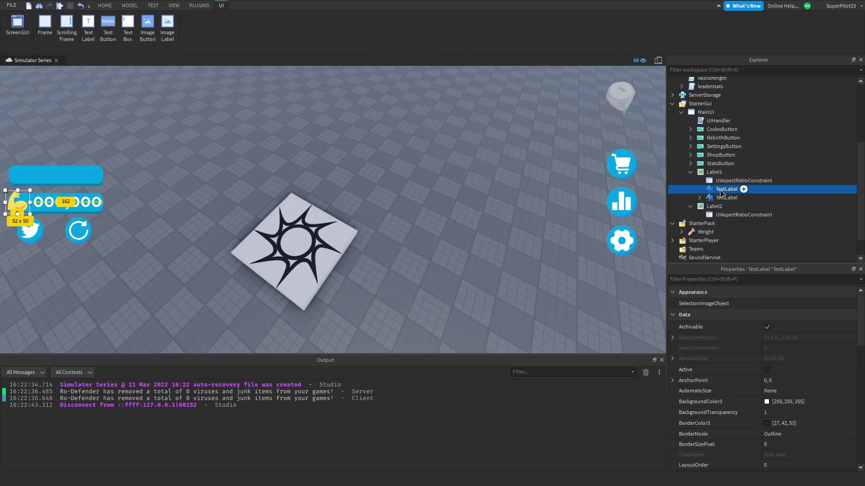
key(ctrl+d)
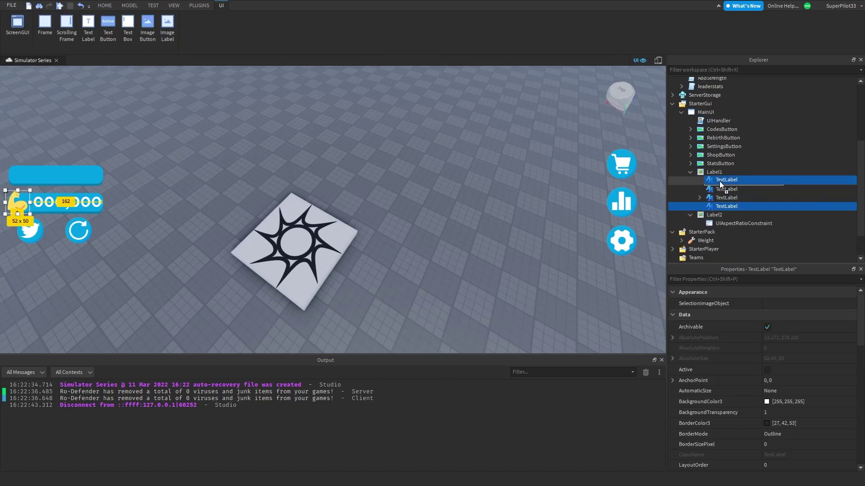
drag(716, 208, 714, 215)
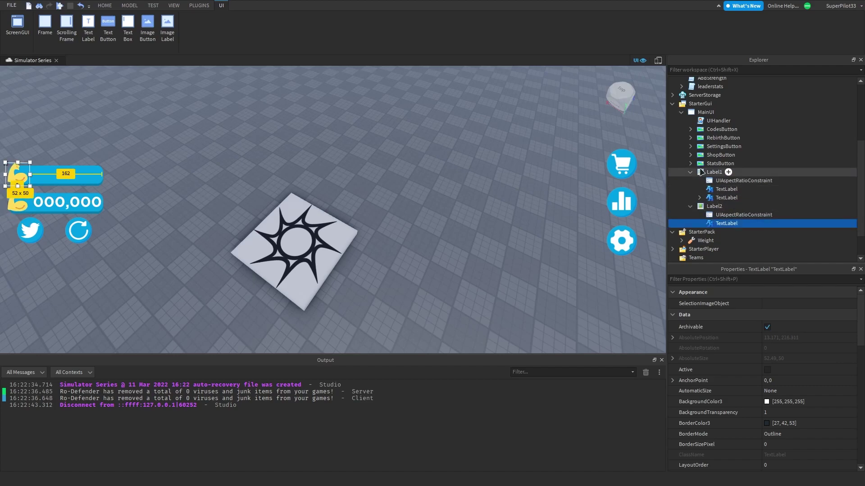
- Try the money bag and dollar sign emojis as the text of Label2's icon TextLabel
click(690, 172)
double_click(27, 174)
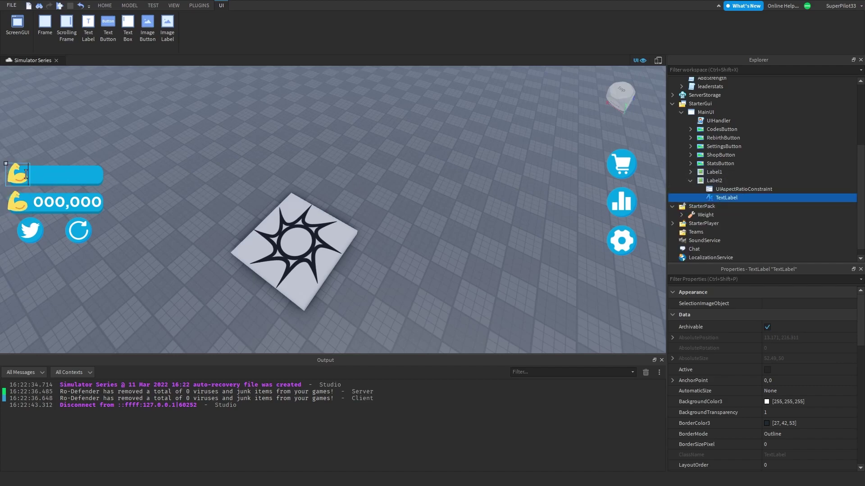
key(BackSpace)
key(super+period)
text(cash)
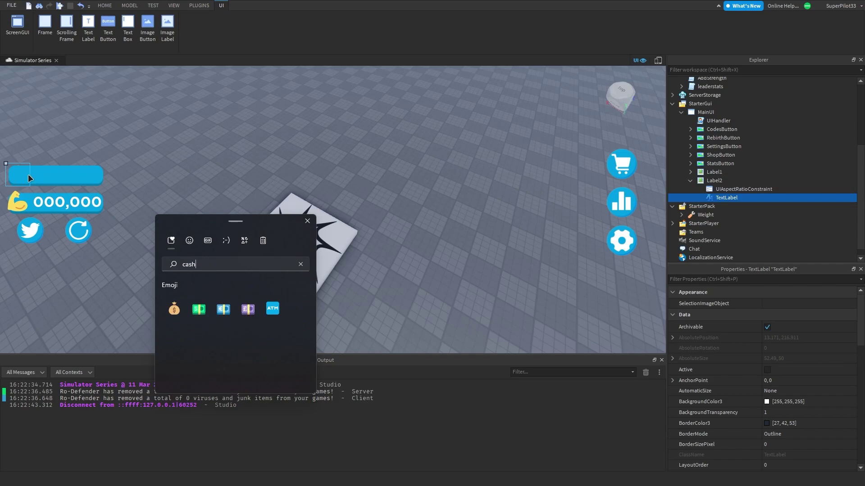
click(174, 309)
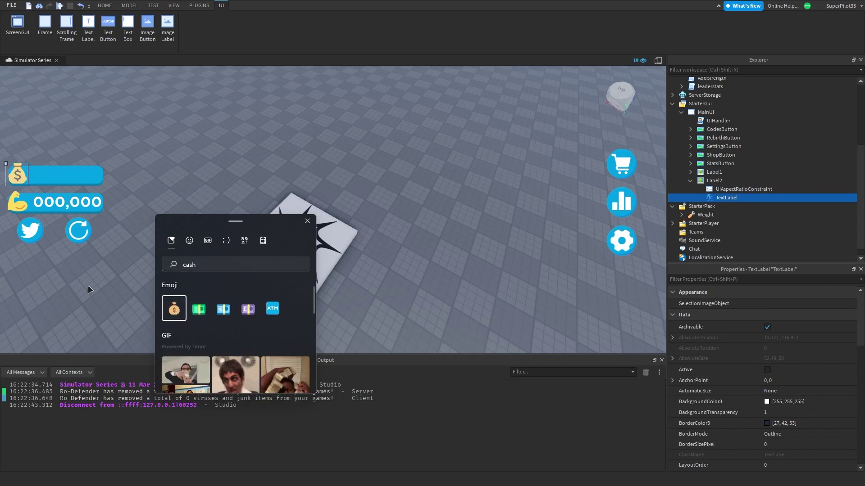
key(super+period)
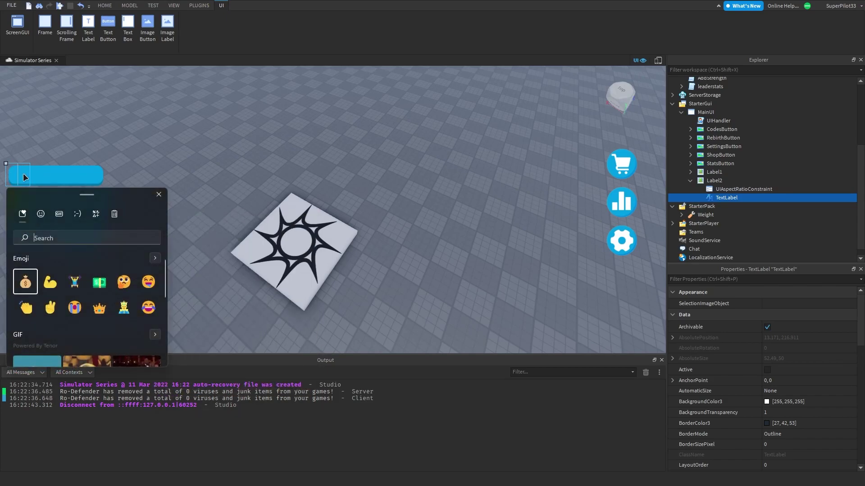
text(doll)
click(148, 283)
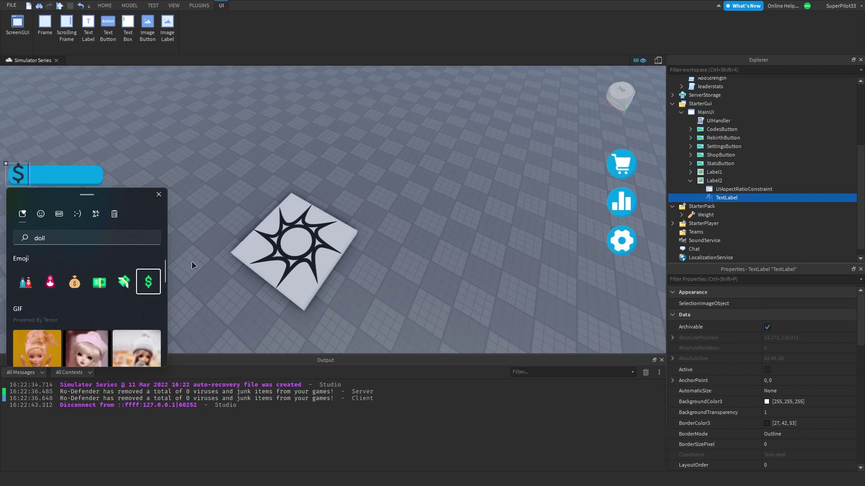
- Set the text of Label2's icon TextLabel to the green dollar banknote emoji
key(BackSpace)
key(super+period)
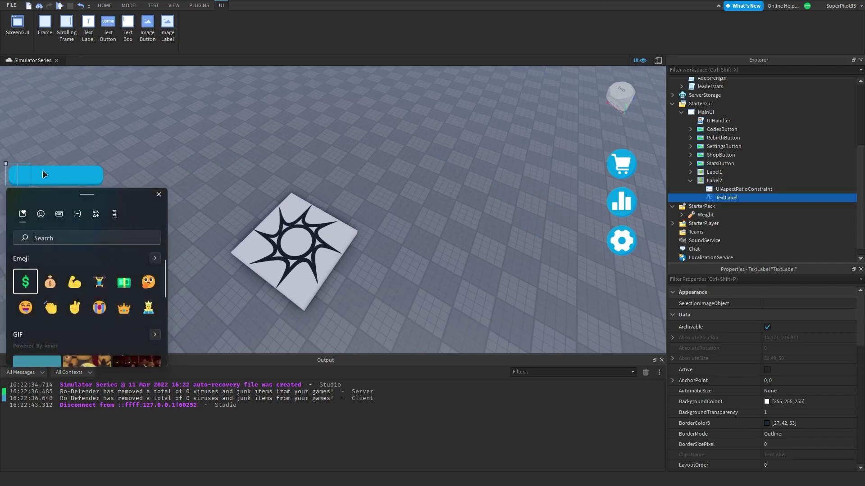
text(cash)
click(49, 283)
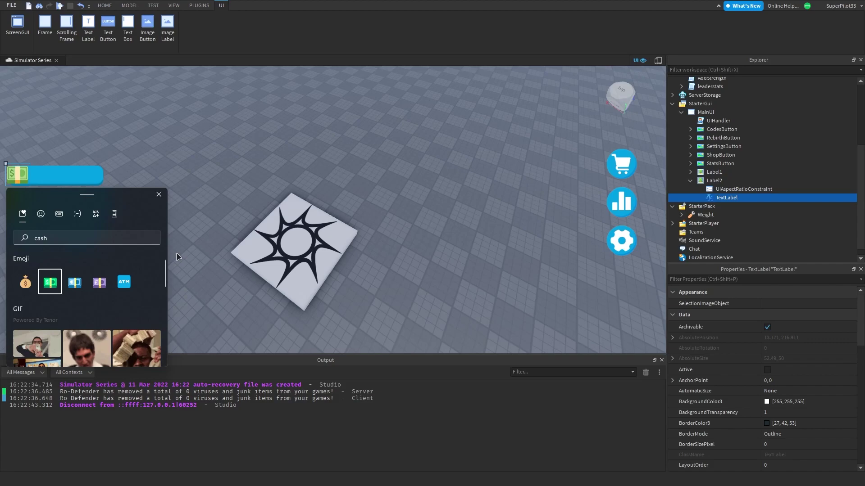
click(144, 225)
scroll(240, 193, down, 3)
right_drag(239, 192, 239, 193)
scroll(239, 193, up, 4)
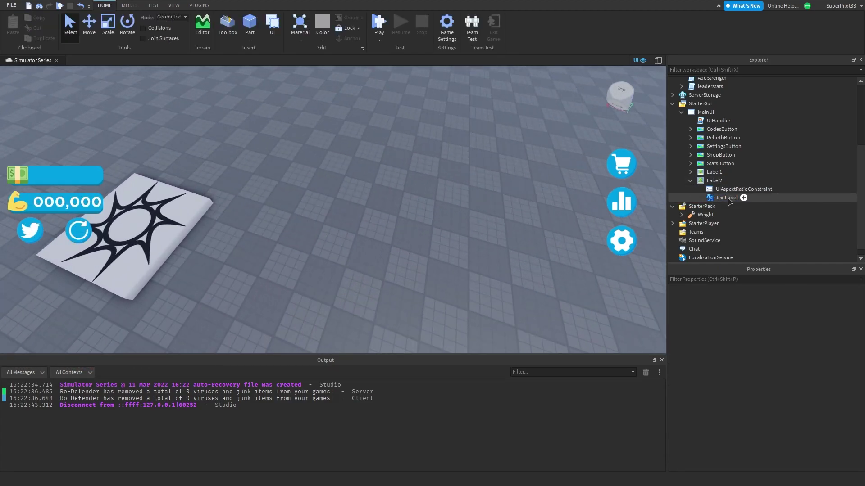
- Copy Label1's number TextLabel together with its LocalScript and paste it into Label2
click(690, 172)
click(700, 198)
click(705, 199)
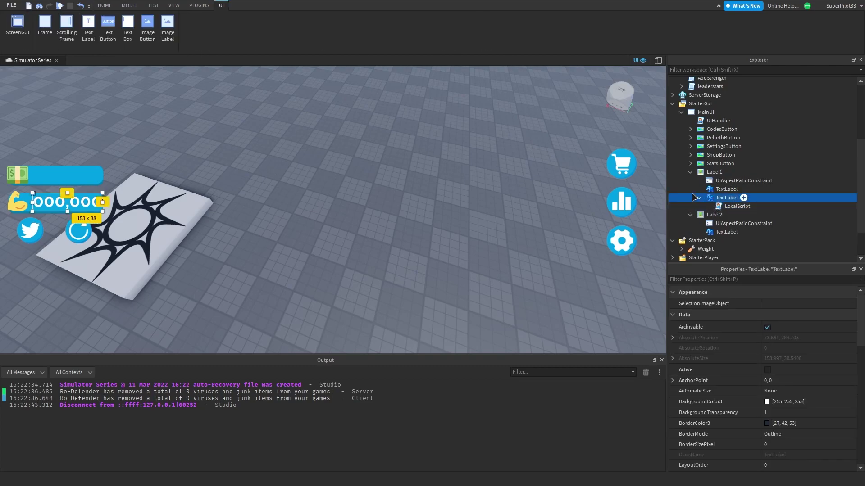
click(691, 172)
click(714, 181)
right_click(714, 183)
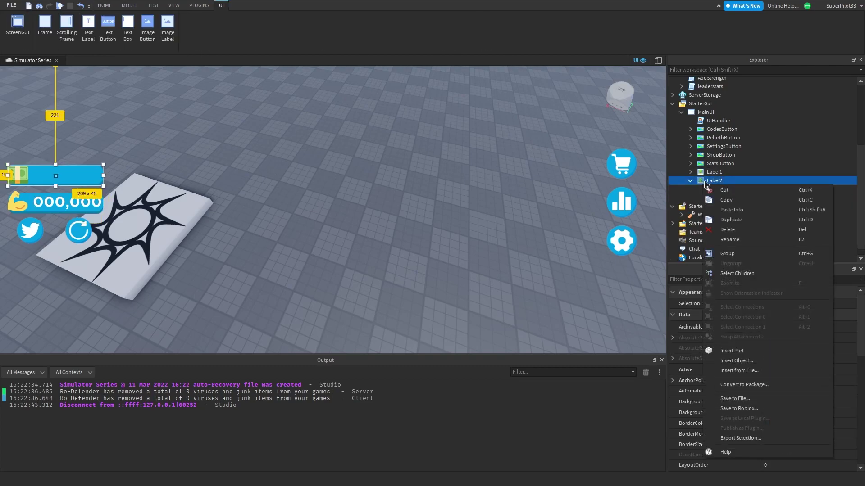
click(731, 210)
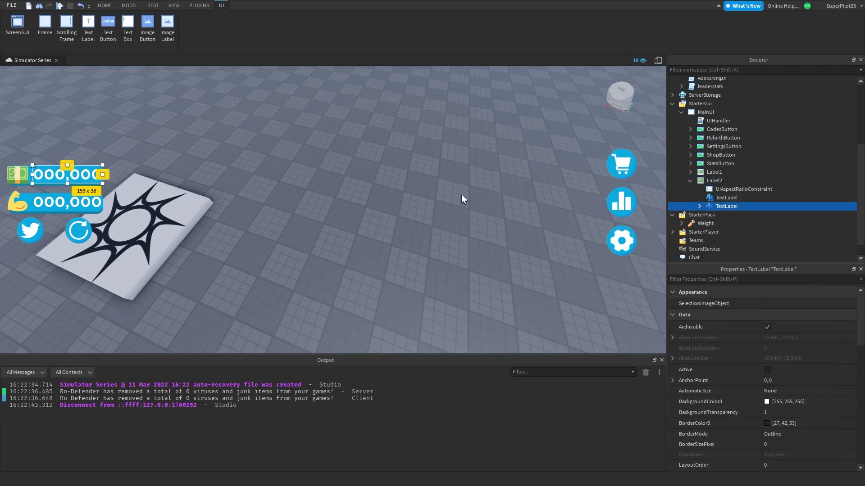
- Set the text of Label2's number TextLabel to $123
double_click(79, 174)
text($)
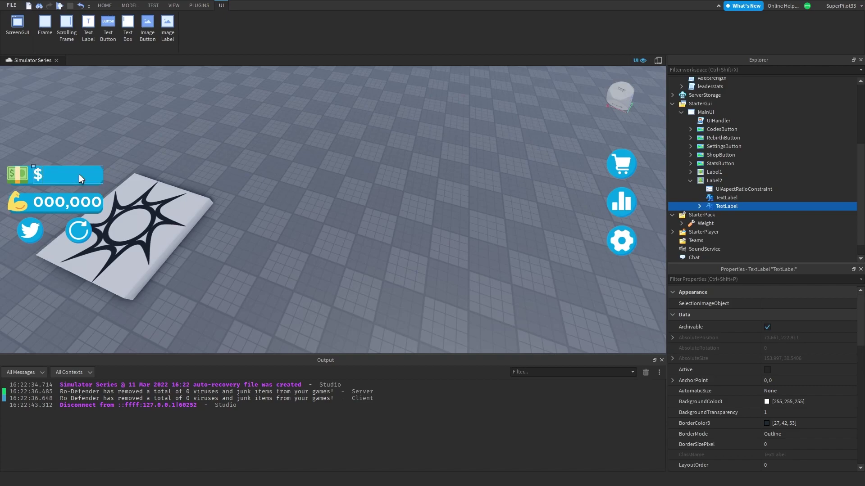
text(123)
key(Return)
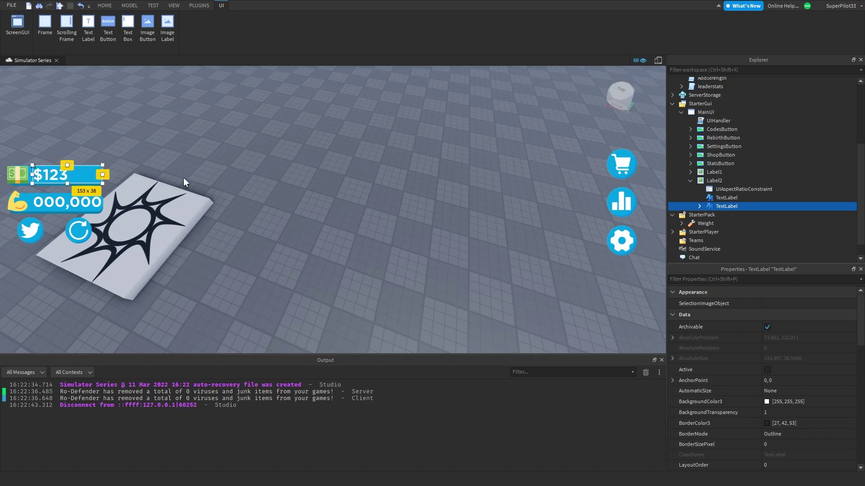
- Open the LocalScript inside Label2's number TextLabel and change the name variable's value to "Cash"
click(743, 206)
click(739, 216)
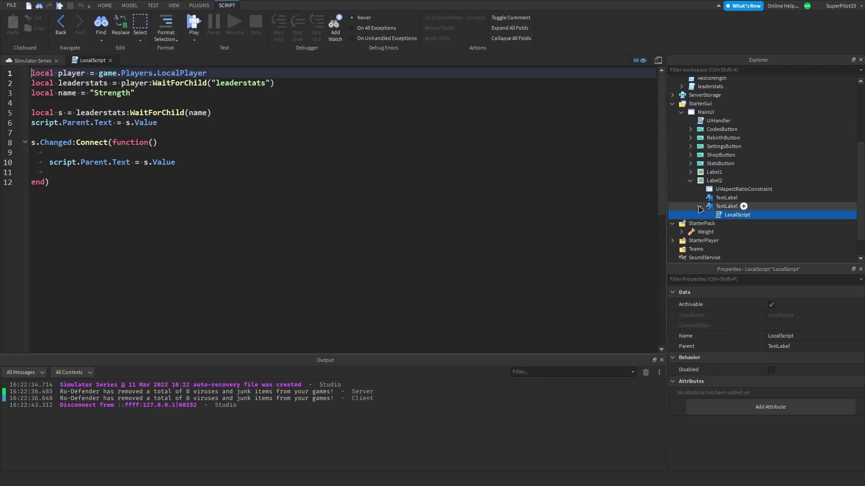
double_click(106, 93)
text(Cash)
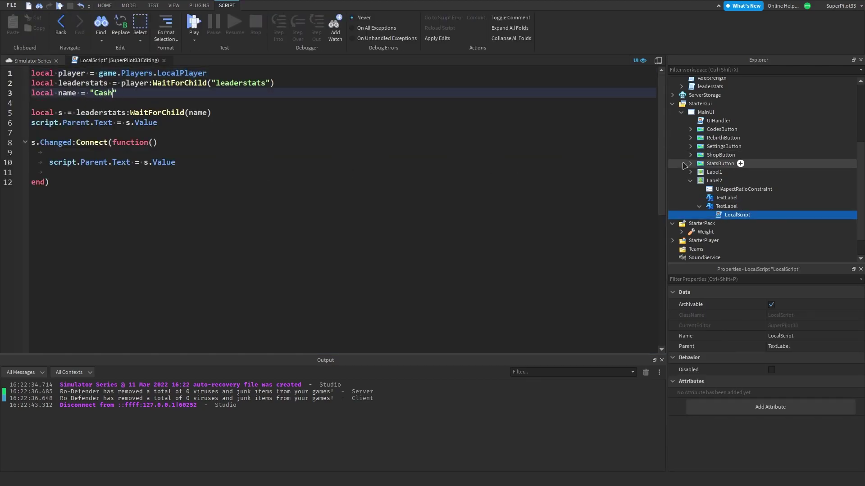
- Examine the stat names in the leaderstats script, compare them with the name variables in both label LocalScripts, and close the extra scripts
scroll(705, 164, up, 4)
double_click(710, 185)
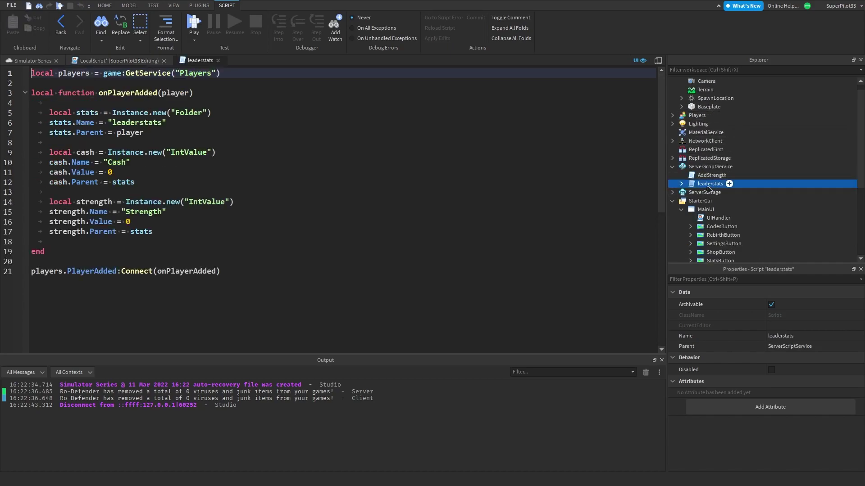
double_click(141, 212)
double_click(68, 212)
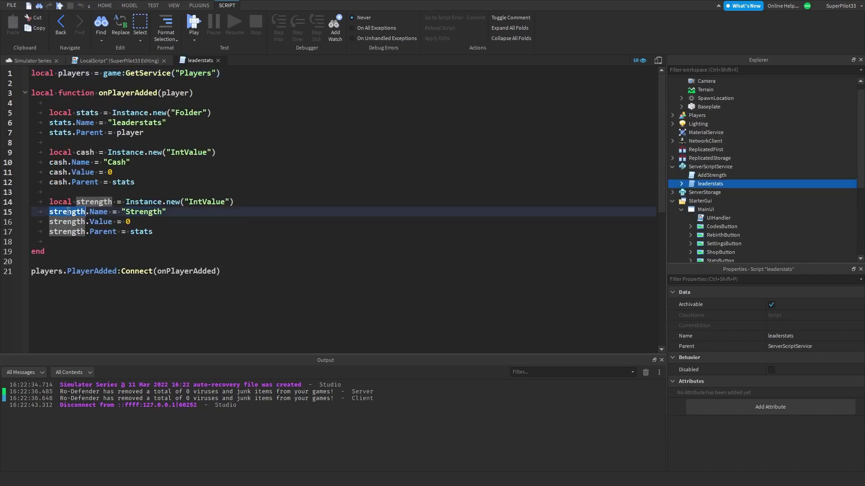
double_click(96, 204)
double_click(72, 212)
double_click(135, 212)
click(158, 212)
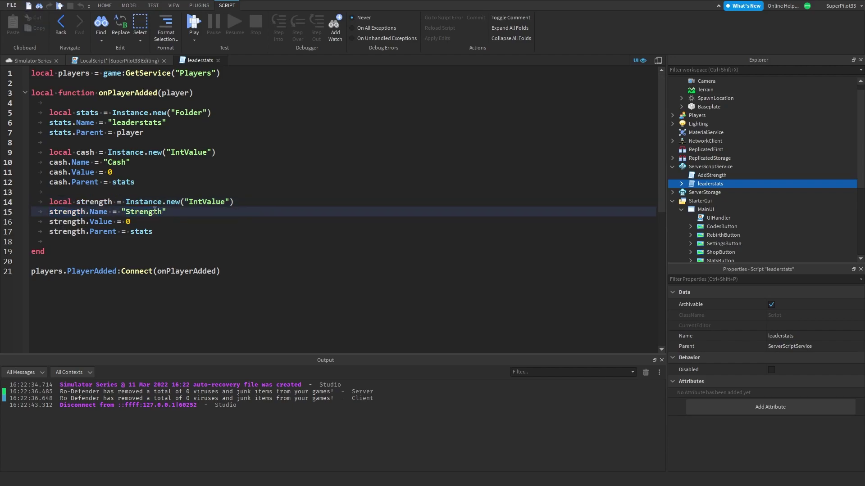
double_click(146, 213)
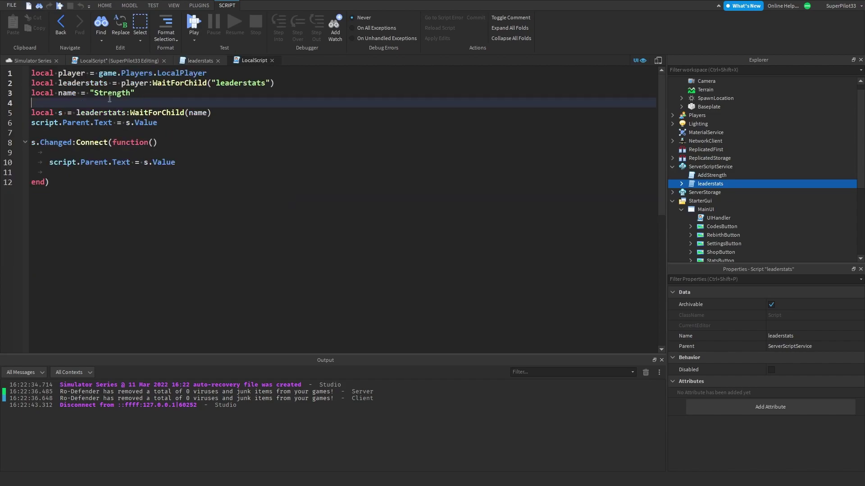
double_click(112, 93)
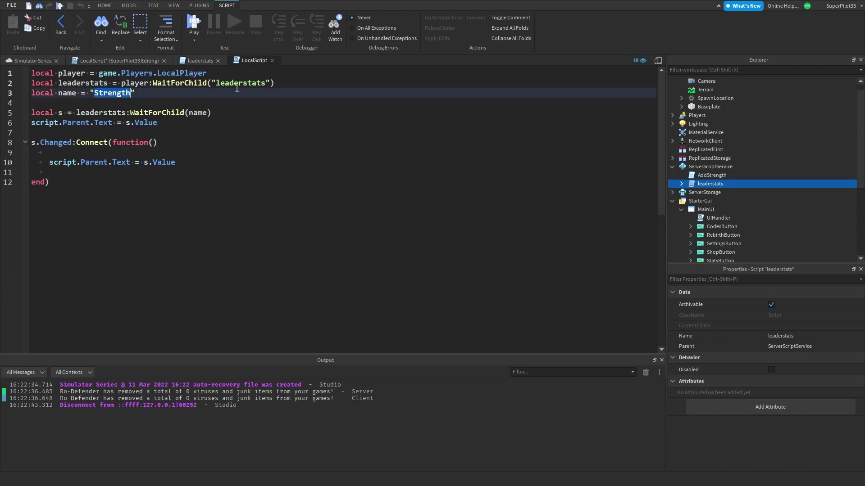
key(ctrl+w)
key(ctrl+w)
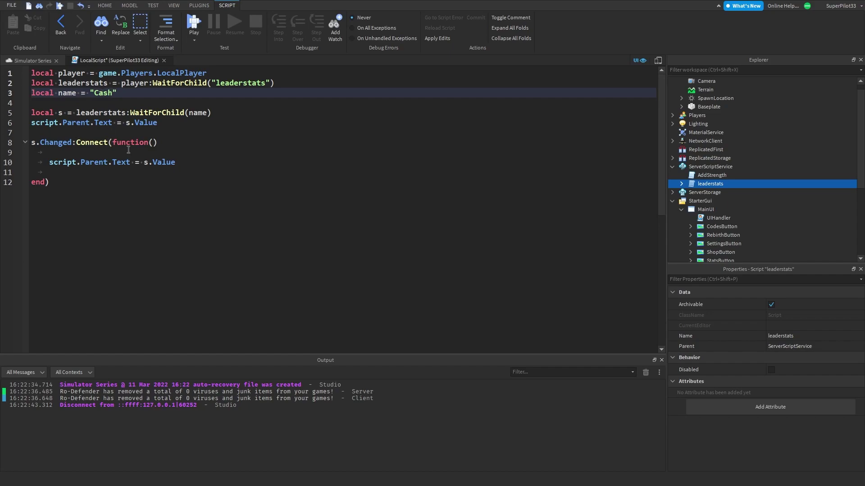
- Prefix the value assigned to the label text inside the Changed function with "$".. so it reads "$"..s.Value
drag(189, 163, 144, 162)
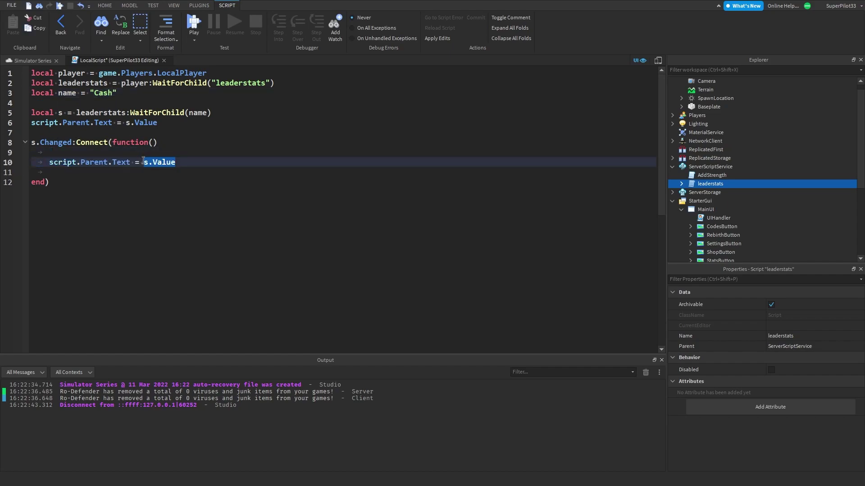
click(143, 163)
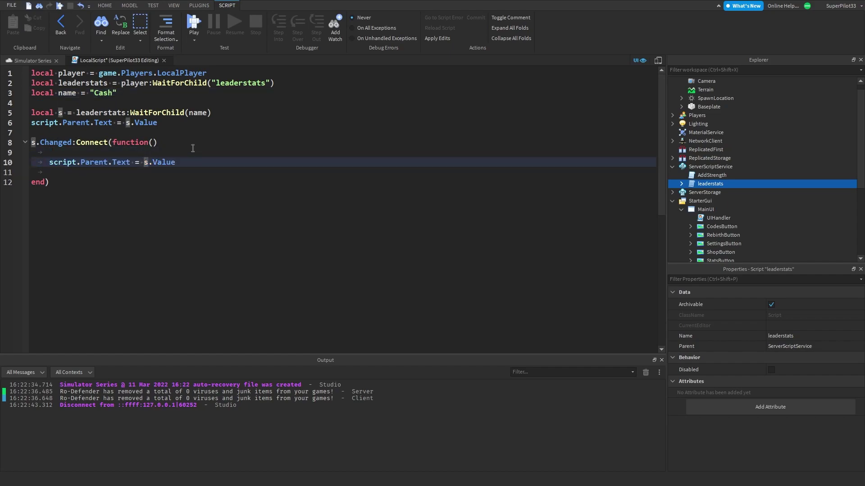
text(":)
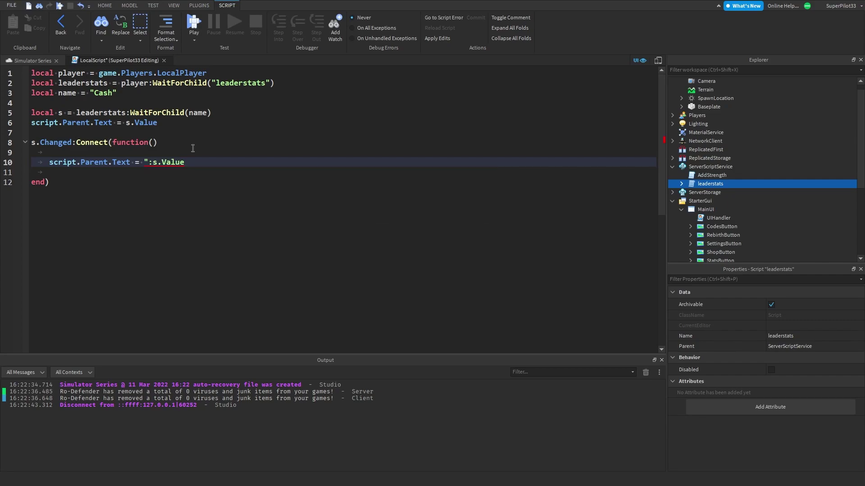
text(")
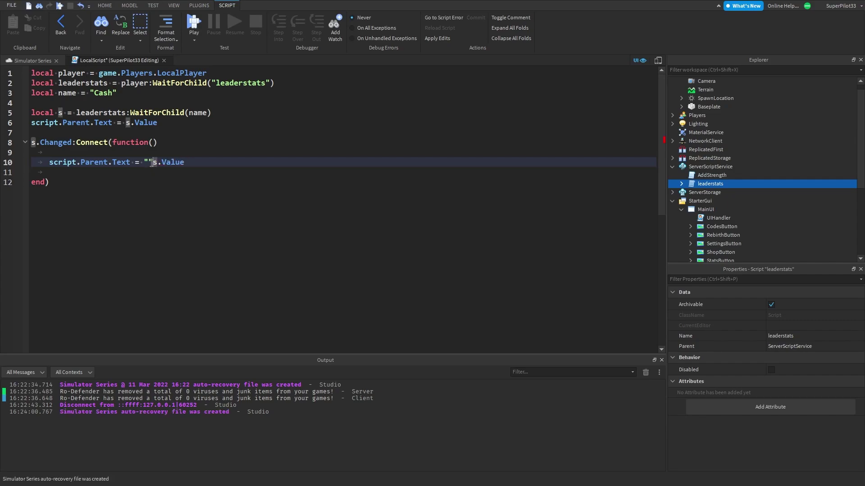
key(Delete)
key(Left)
text($)
key(Right)
text(..)
key(Escape)
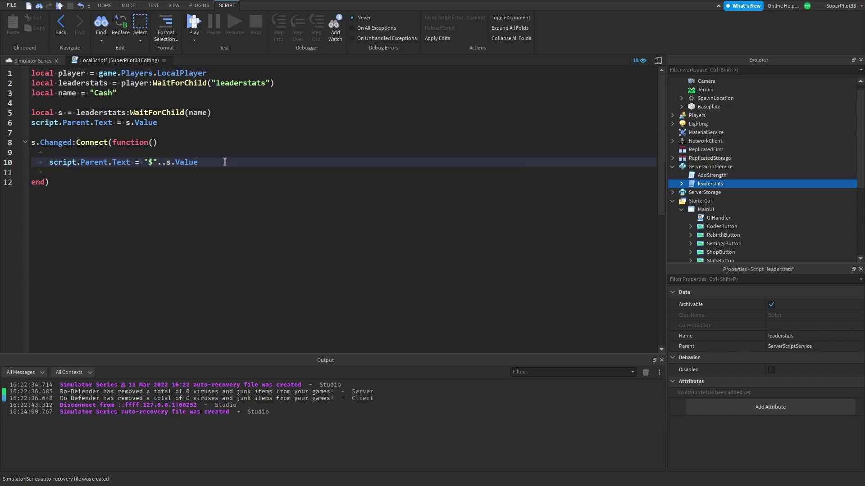
- Replace s.Value in the initial text assignment above the Changed function with "$"..s.Value
drag(157, 123, 121, 124)
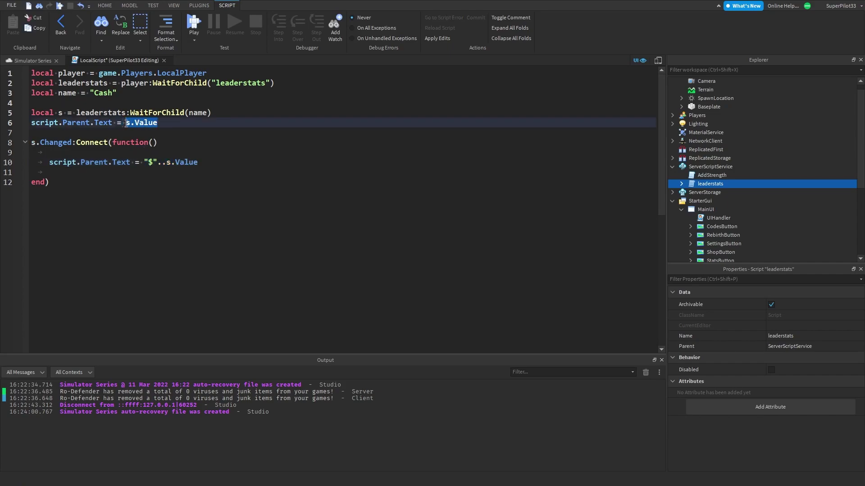
text("$"..s.Value)
click(218, 183)
key(ctrl+a)
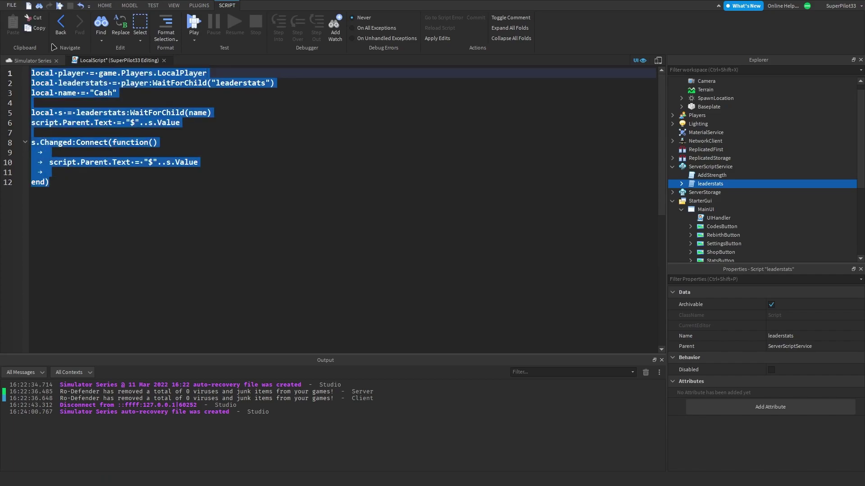
- Close the Cash label's LocalScript and publish the changes to Roblox
click(224, 149)
key(ctrl+w)
key(ctrl+s)
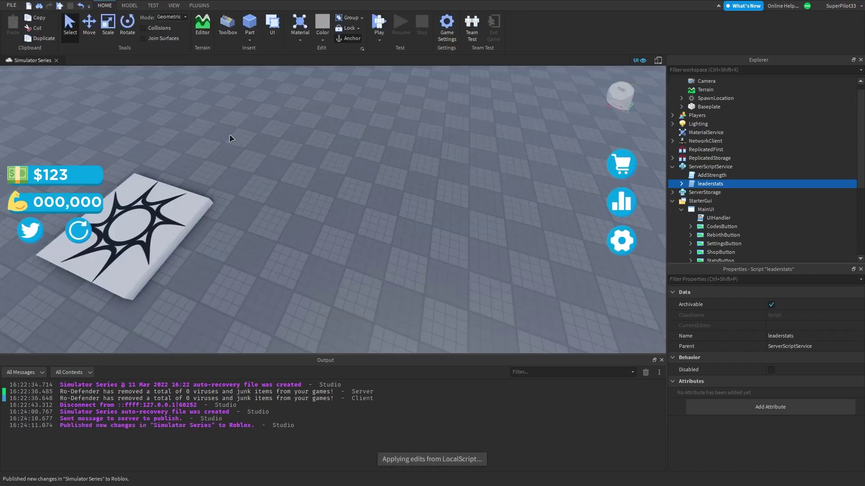
- Start a playtest and train with the Weight tool to check that the Strength and Cash labels follow the leaderstats
scroll(261, 139, down, 8)
right_drag(261, 139, 259, 139)
click(379, 23)
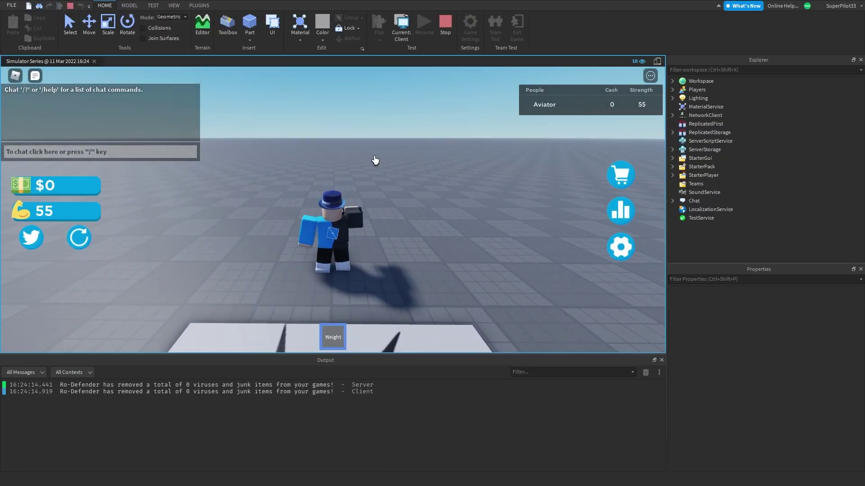
click(374, 160)
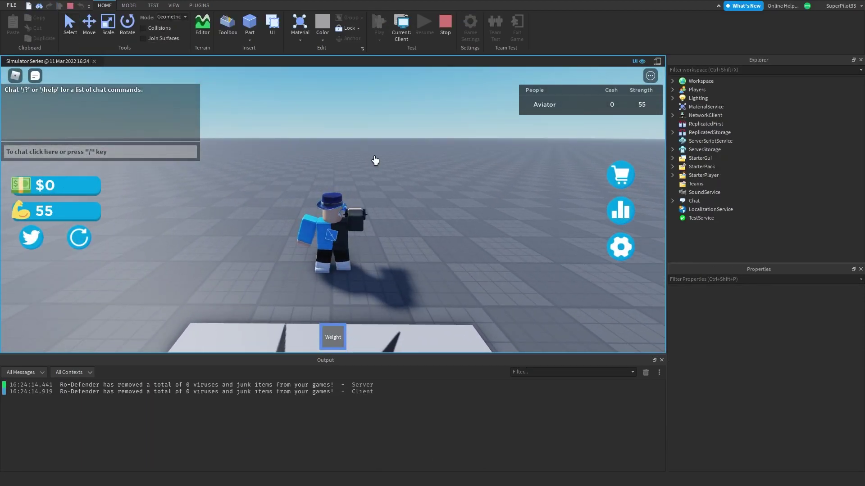
click(373, 164)
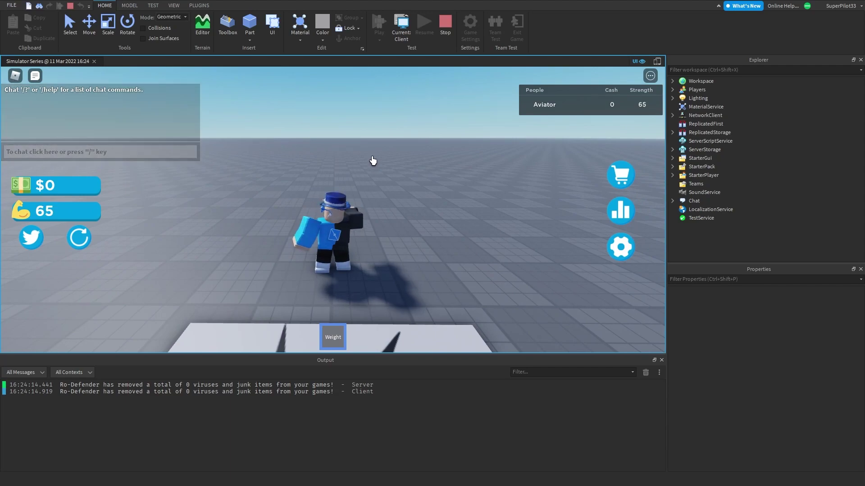
- Switch the playtest to the server view and set the Cash value in the player's leaderstats to 123
click(401, 27)
click(672, 90)
click(681, 98)
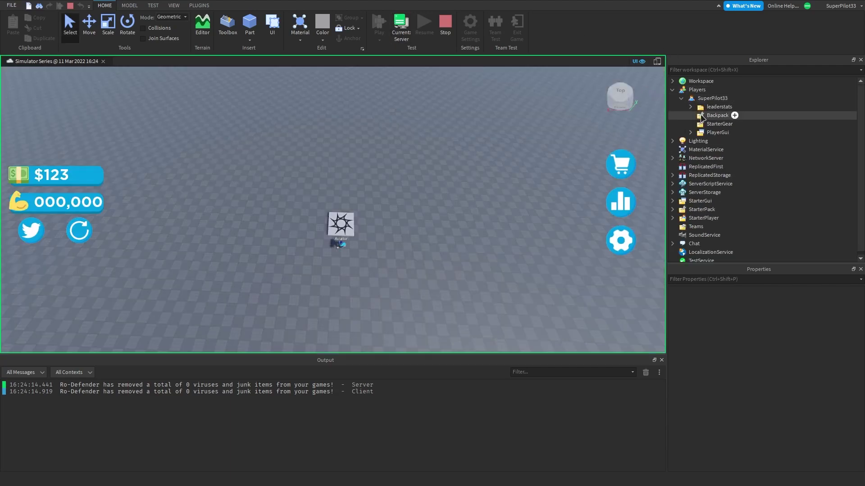
click(690, 107)
click(720, 124)
click(720, 116)
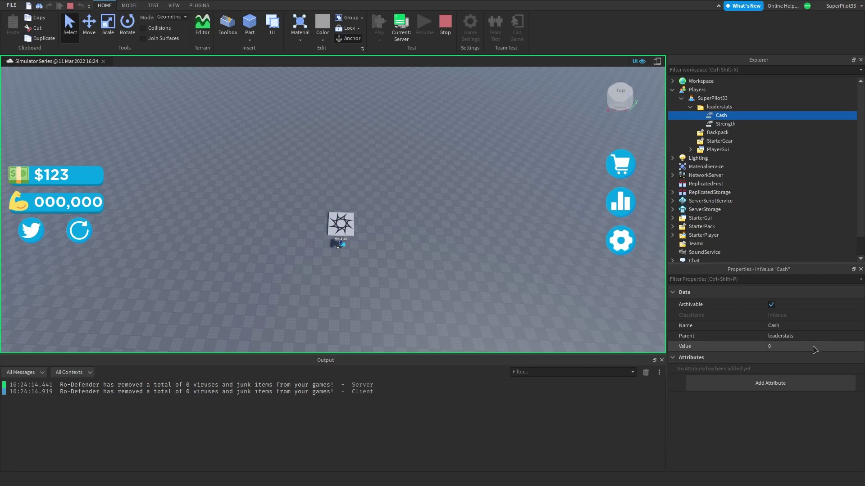
click(808, 347)
text(123)
key(Return)
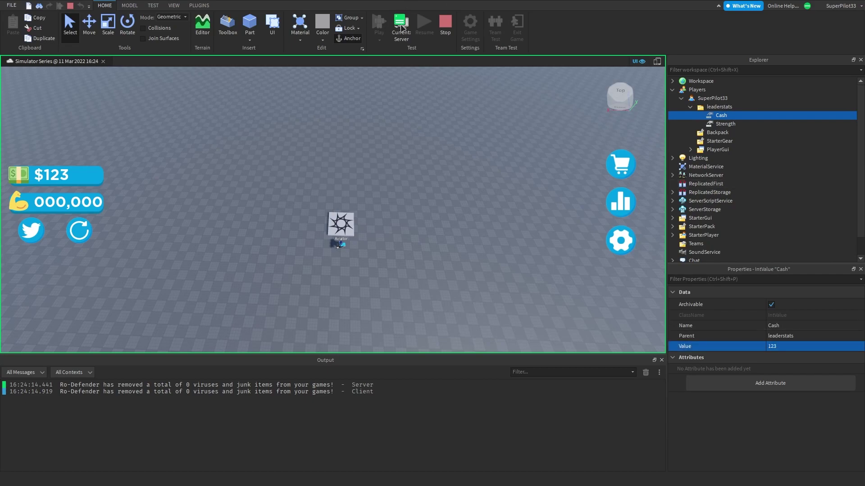
- Return to the client view, check the Cash label while training with the Weight, and stop the playtest
click(400, 27)
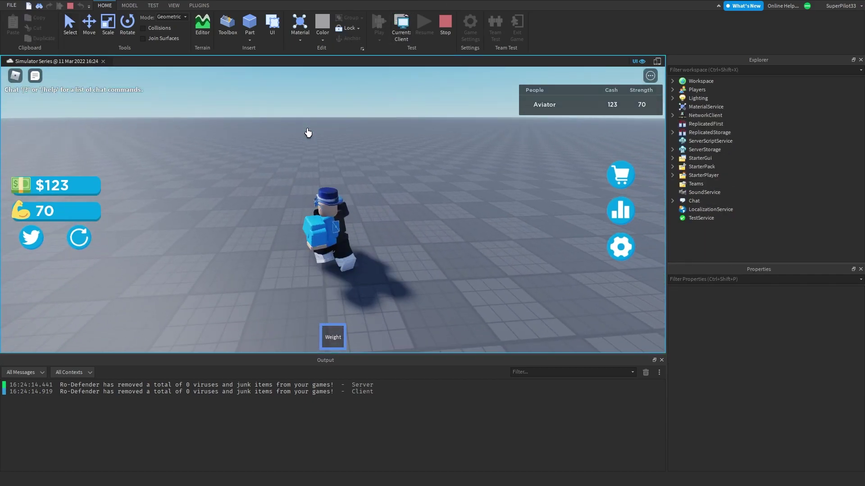
key(a)
click(307, 129)
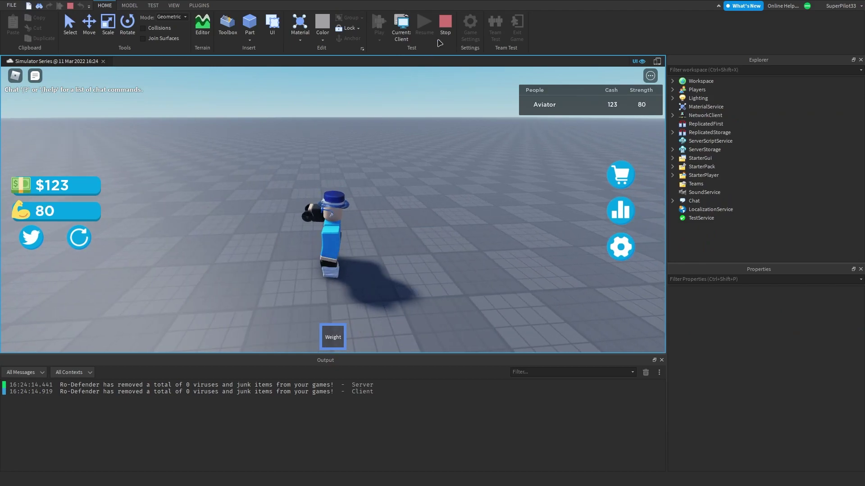
click(446, 29)
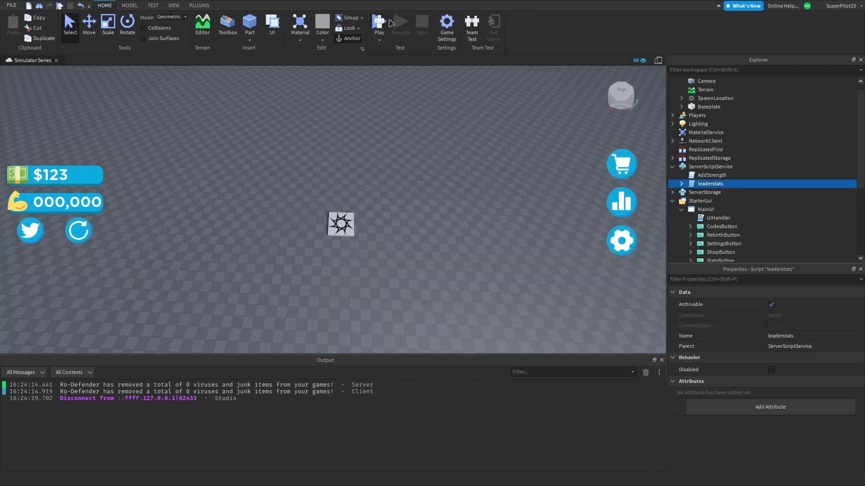
- Start a new playtest and train with the Weight to check that the saved Cash and Strength load into the labels
click(381, 22)
key(F5)
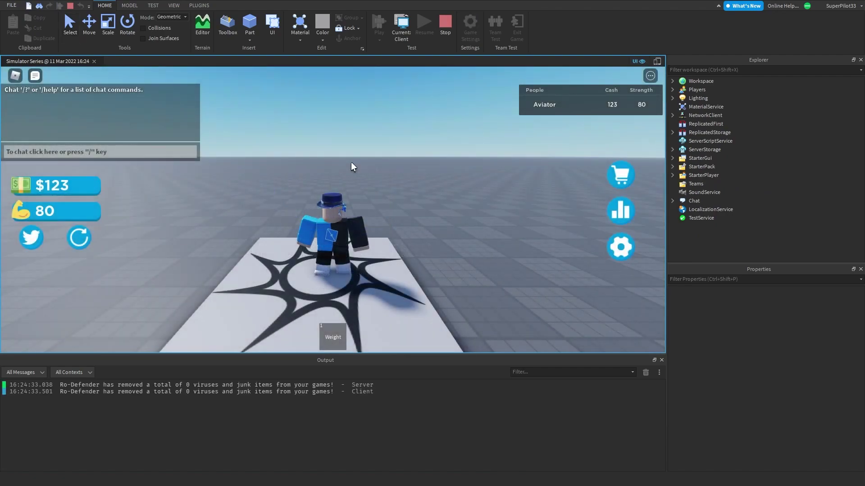
key(1)
click(343, 173)
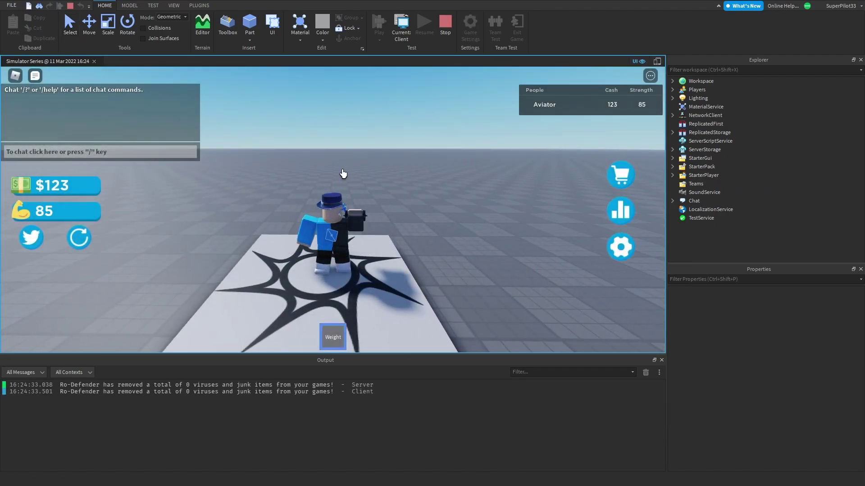
key(s)
key(1)
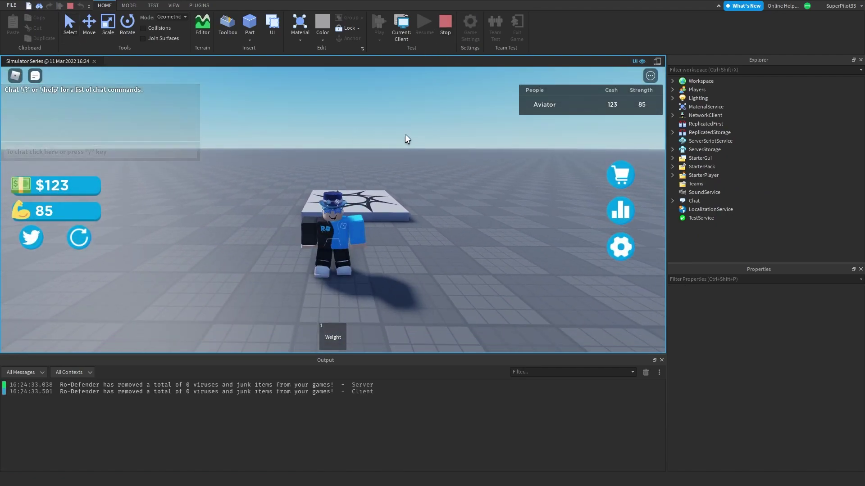